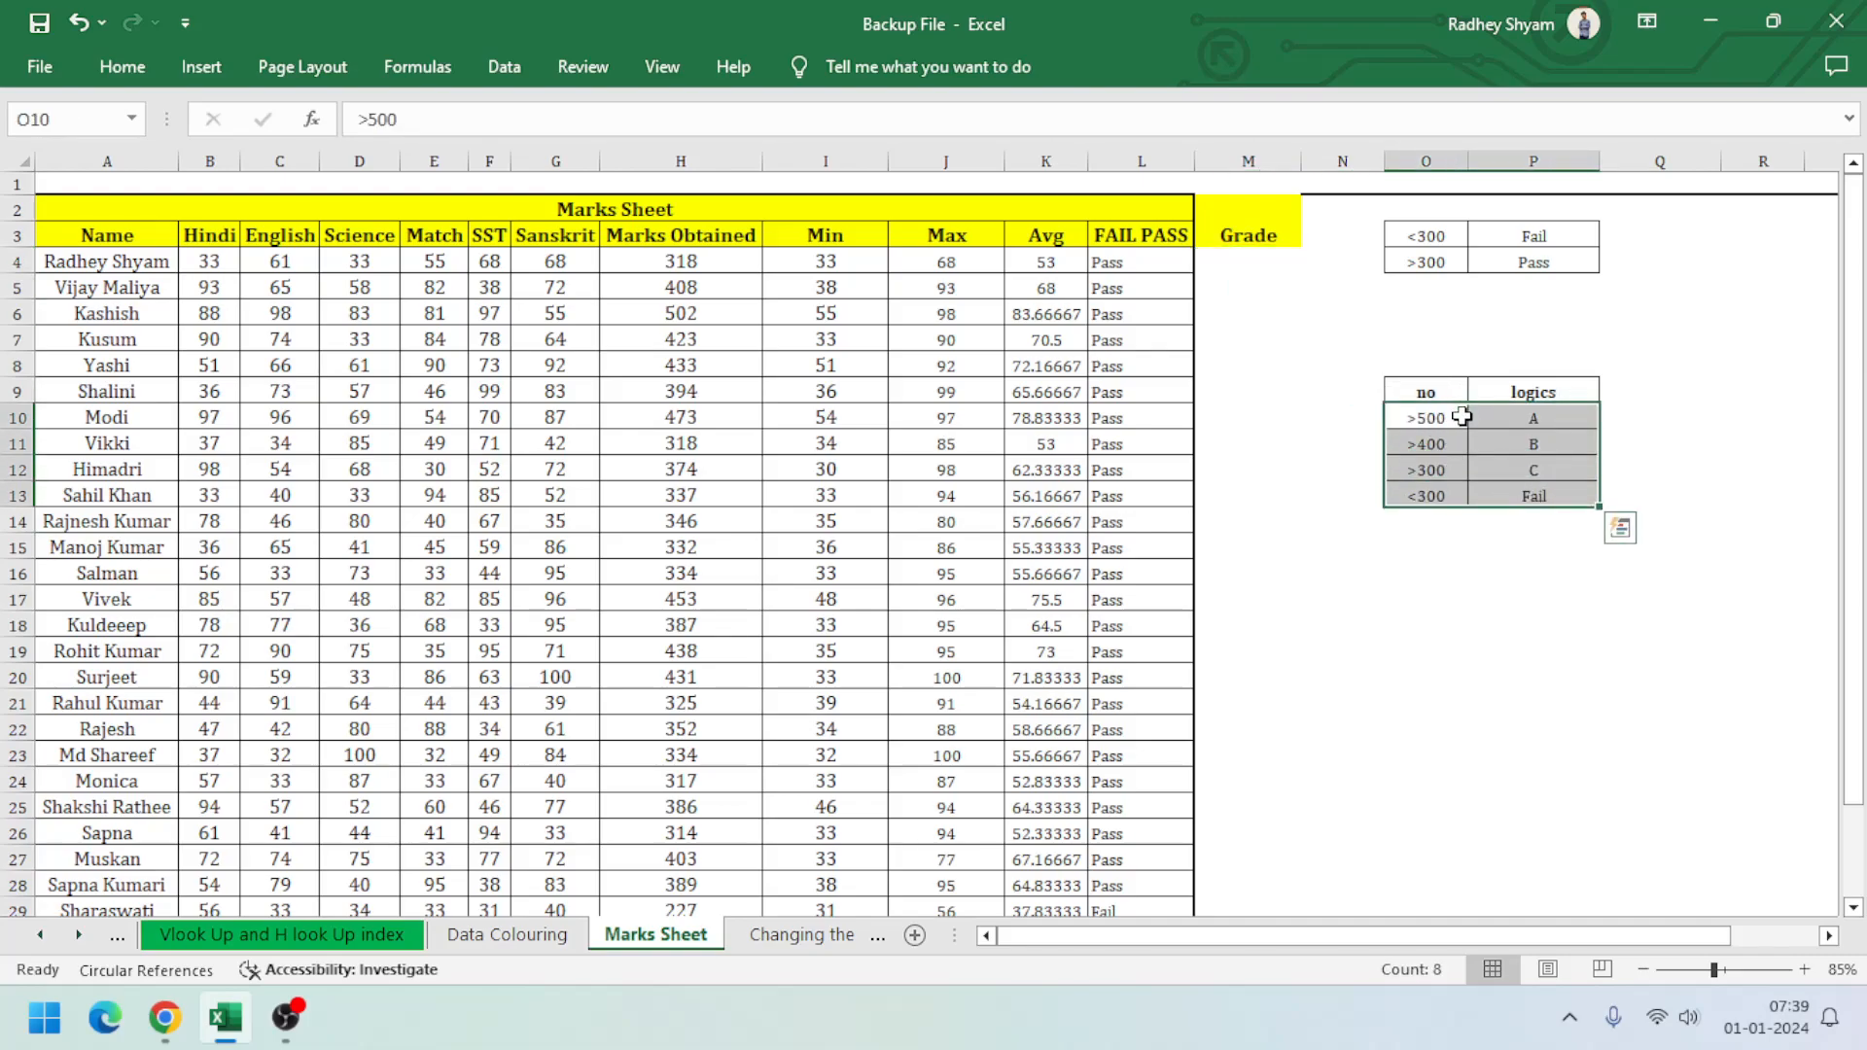
# Review the subject headings in row 3 and each mark threshold with its grade in the no/logics table
pyautogui.moveTo(203, 235); pyautogui.dragTo(520, 236)
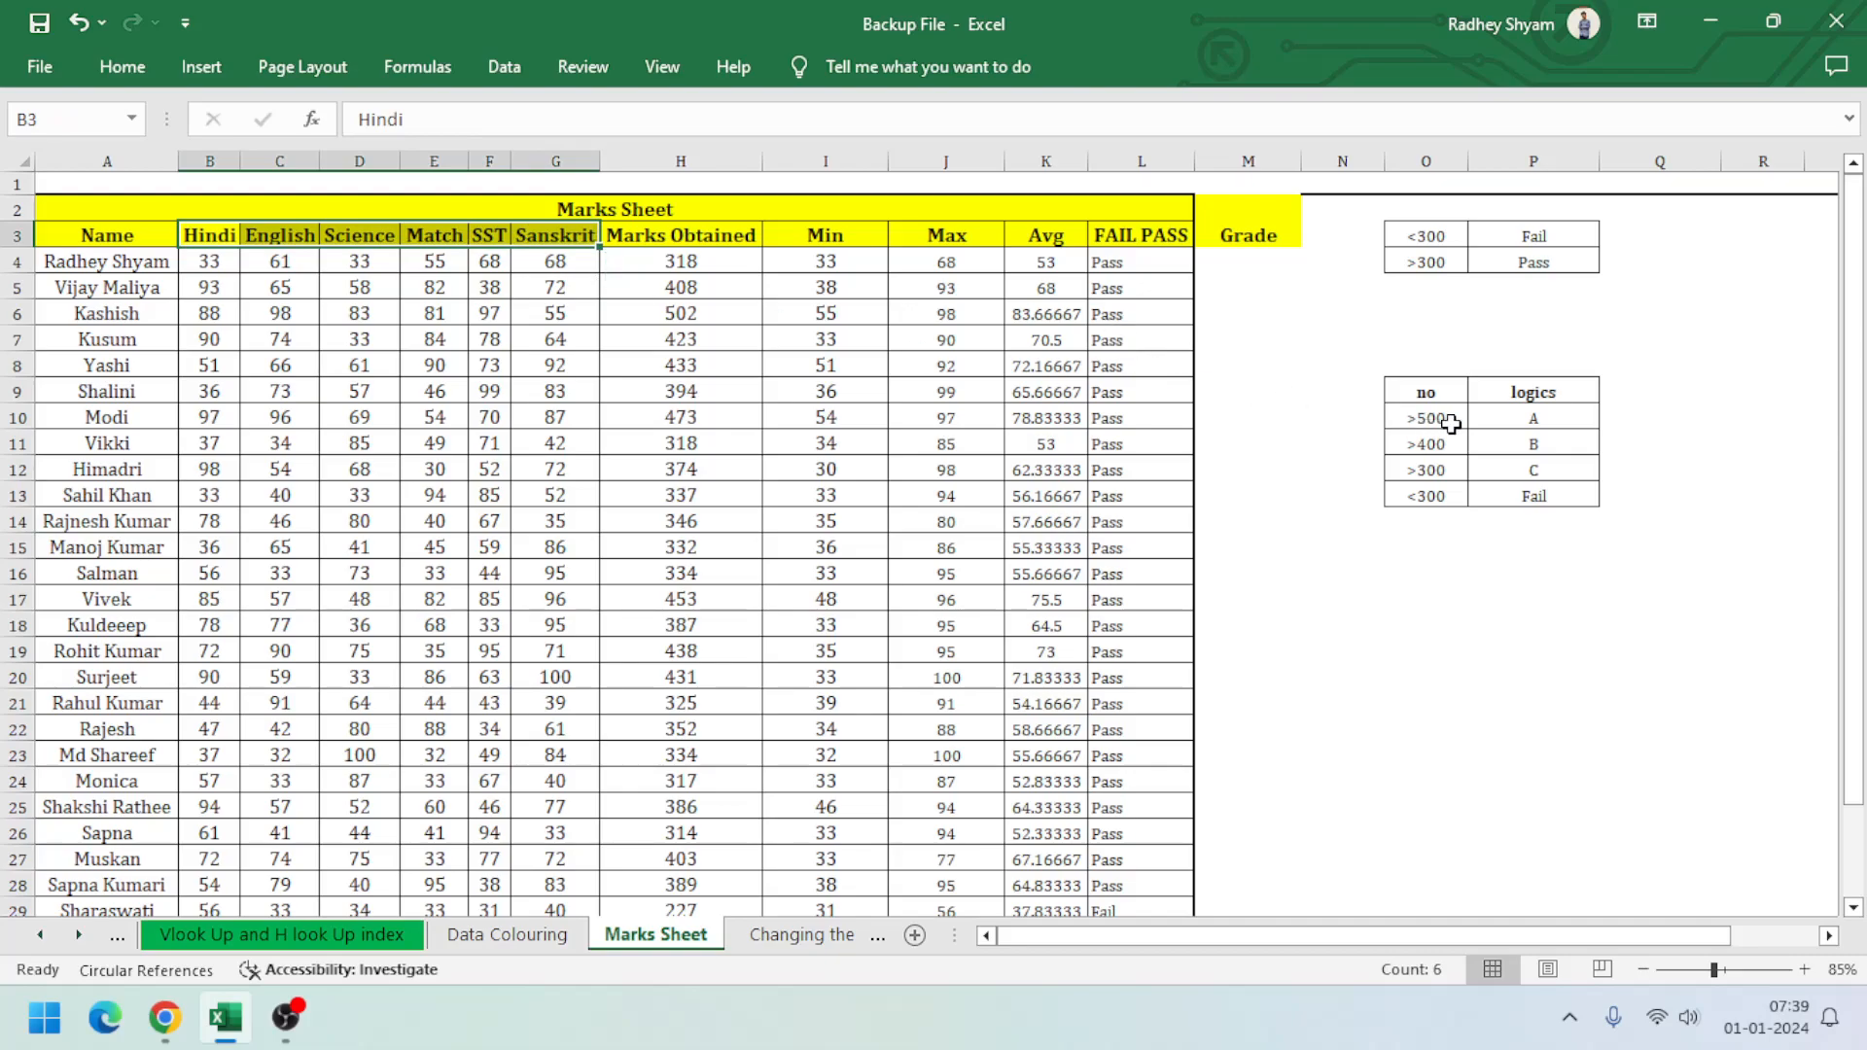
pyautogui.click(1534, 420)
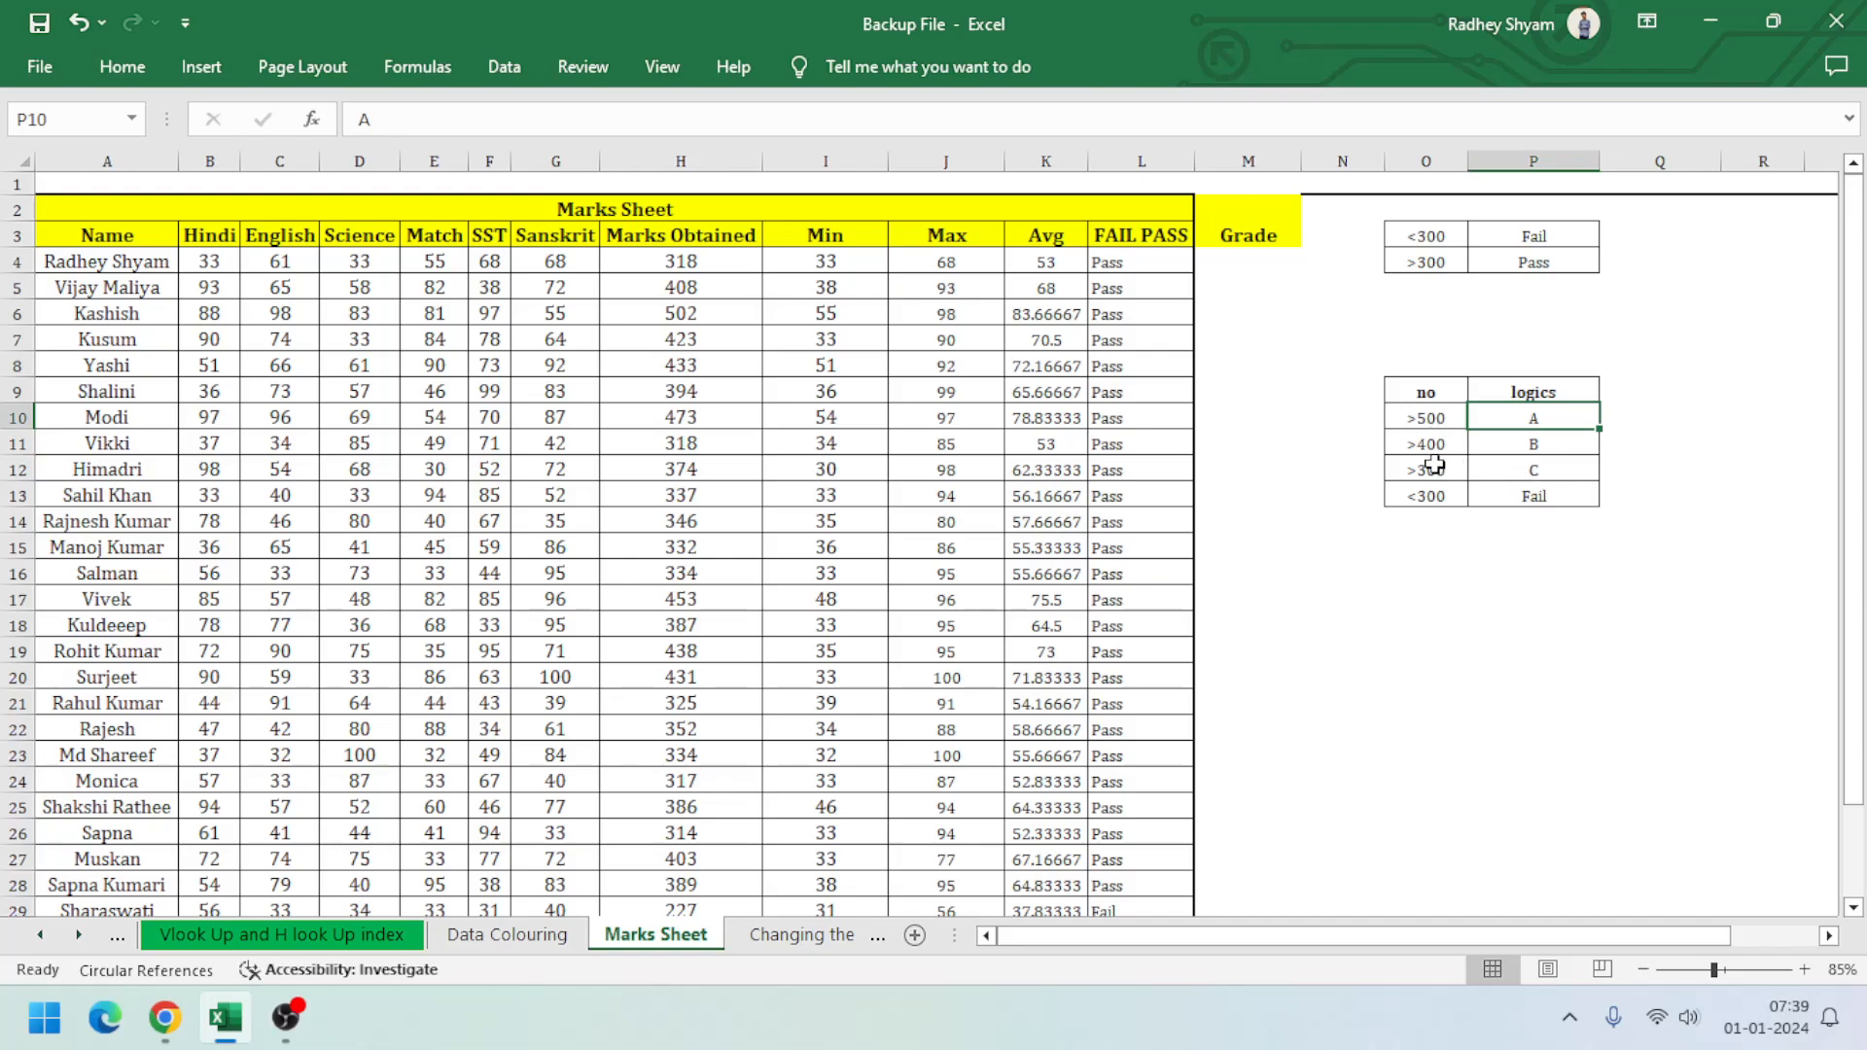
pyautogui.click(1555, 444)
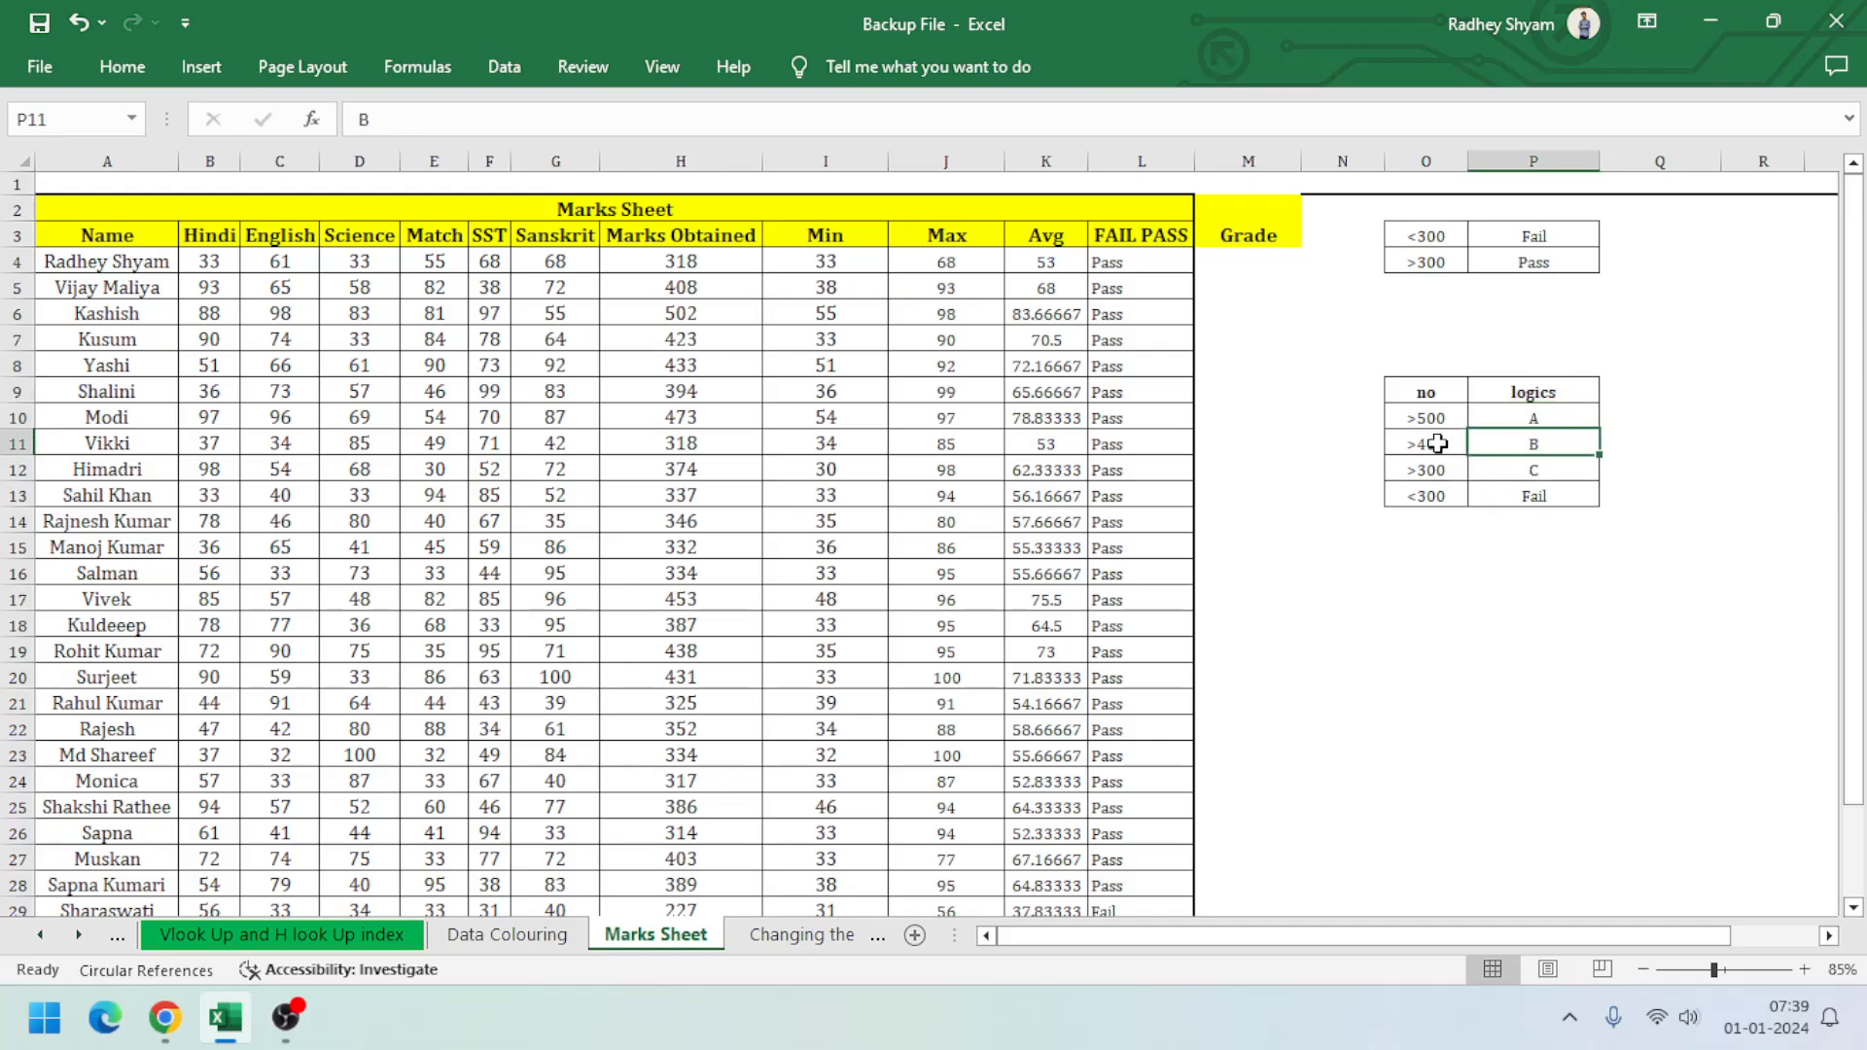
pyautogui.click(1579, 474)
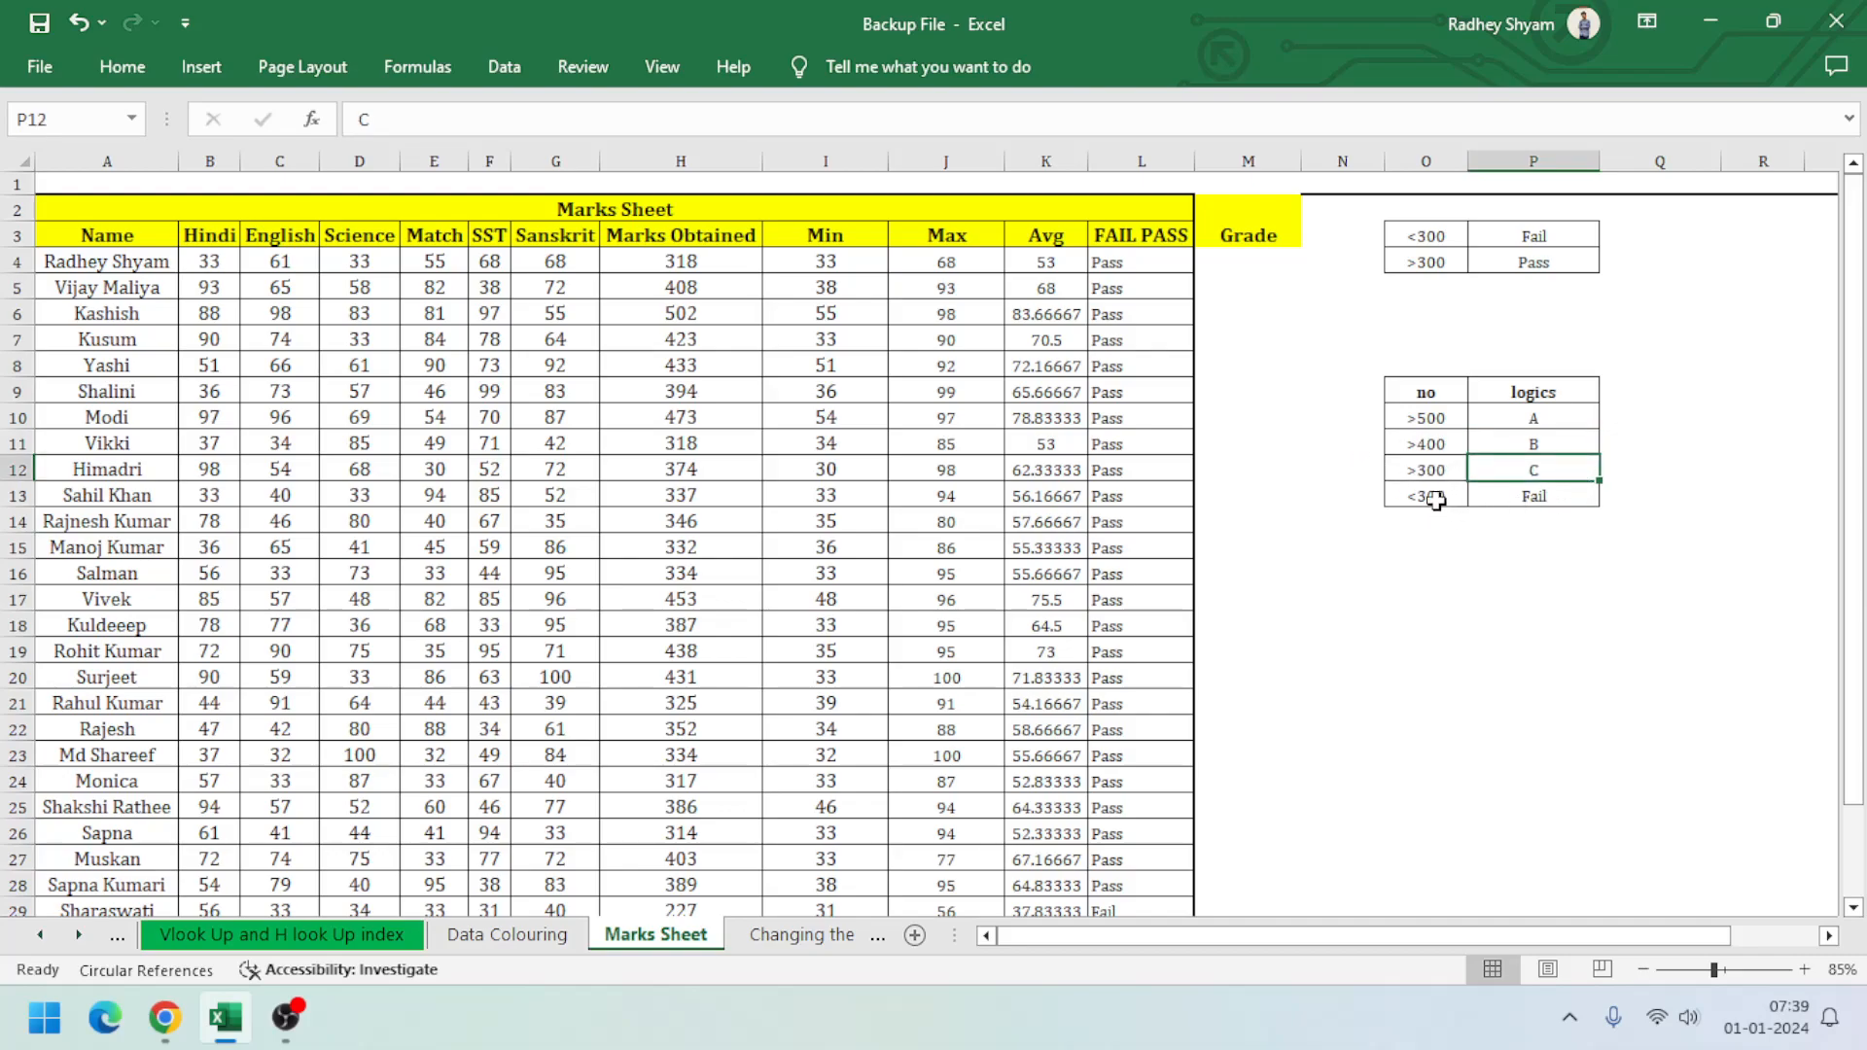
pyautogui.moveTo(1436, 500); pyautogui.dragTo(1436, 572)
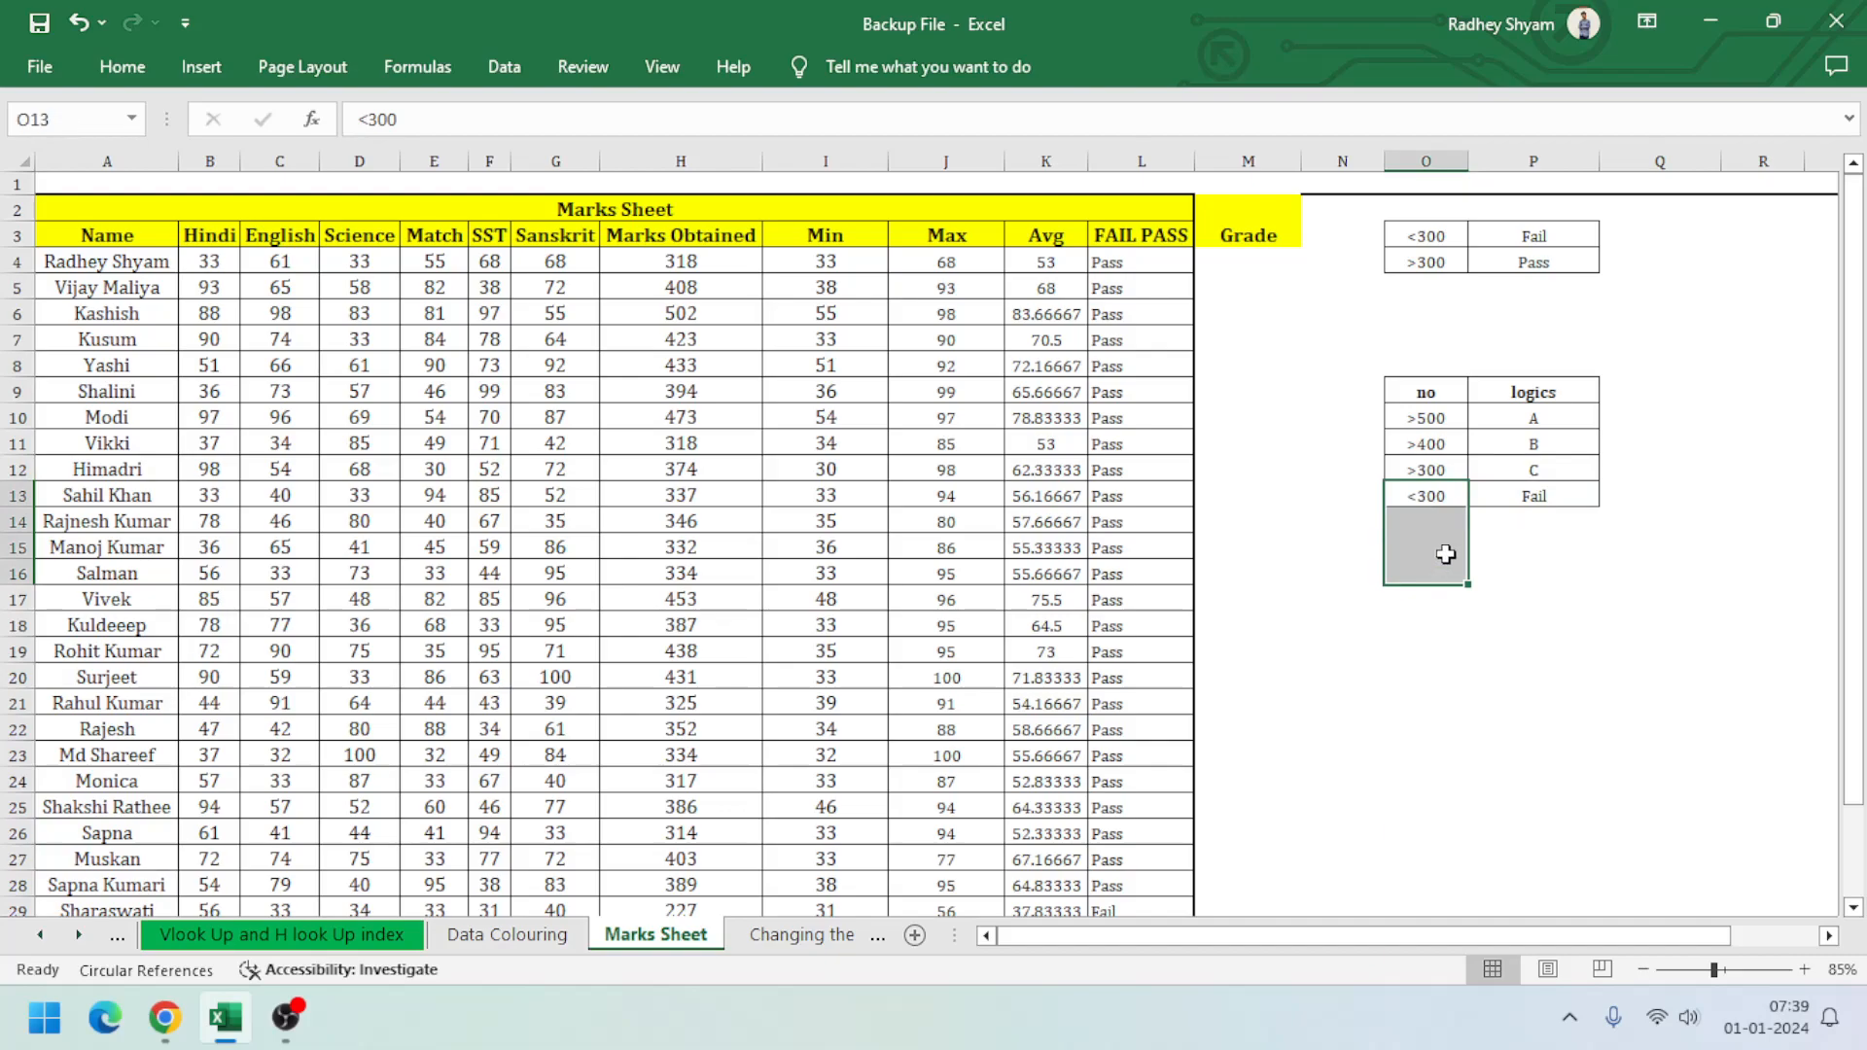
pyautogui.click(1520, 502)
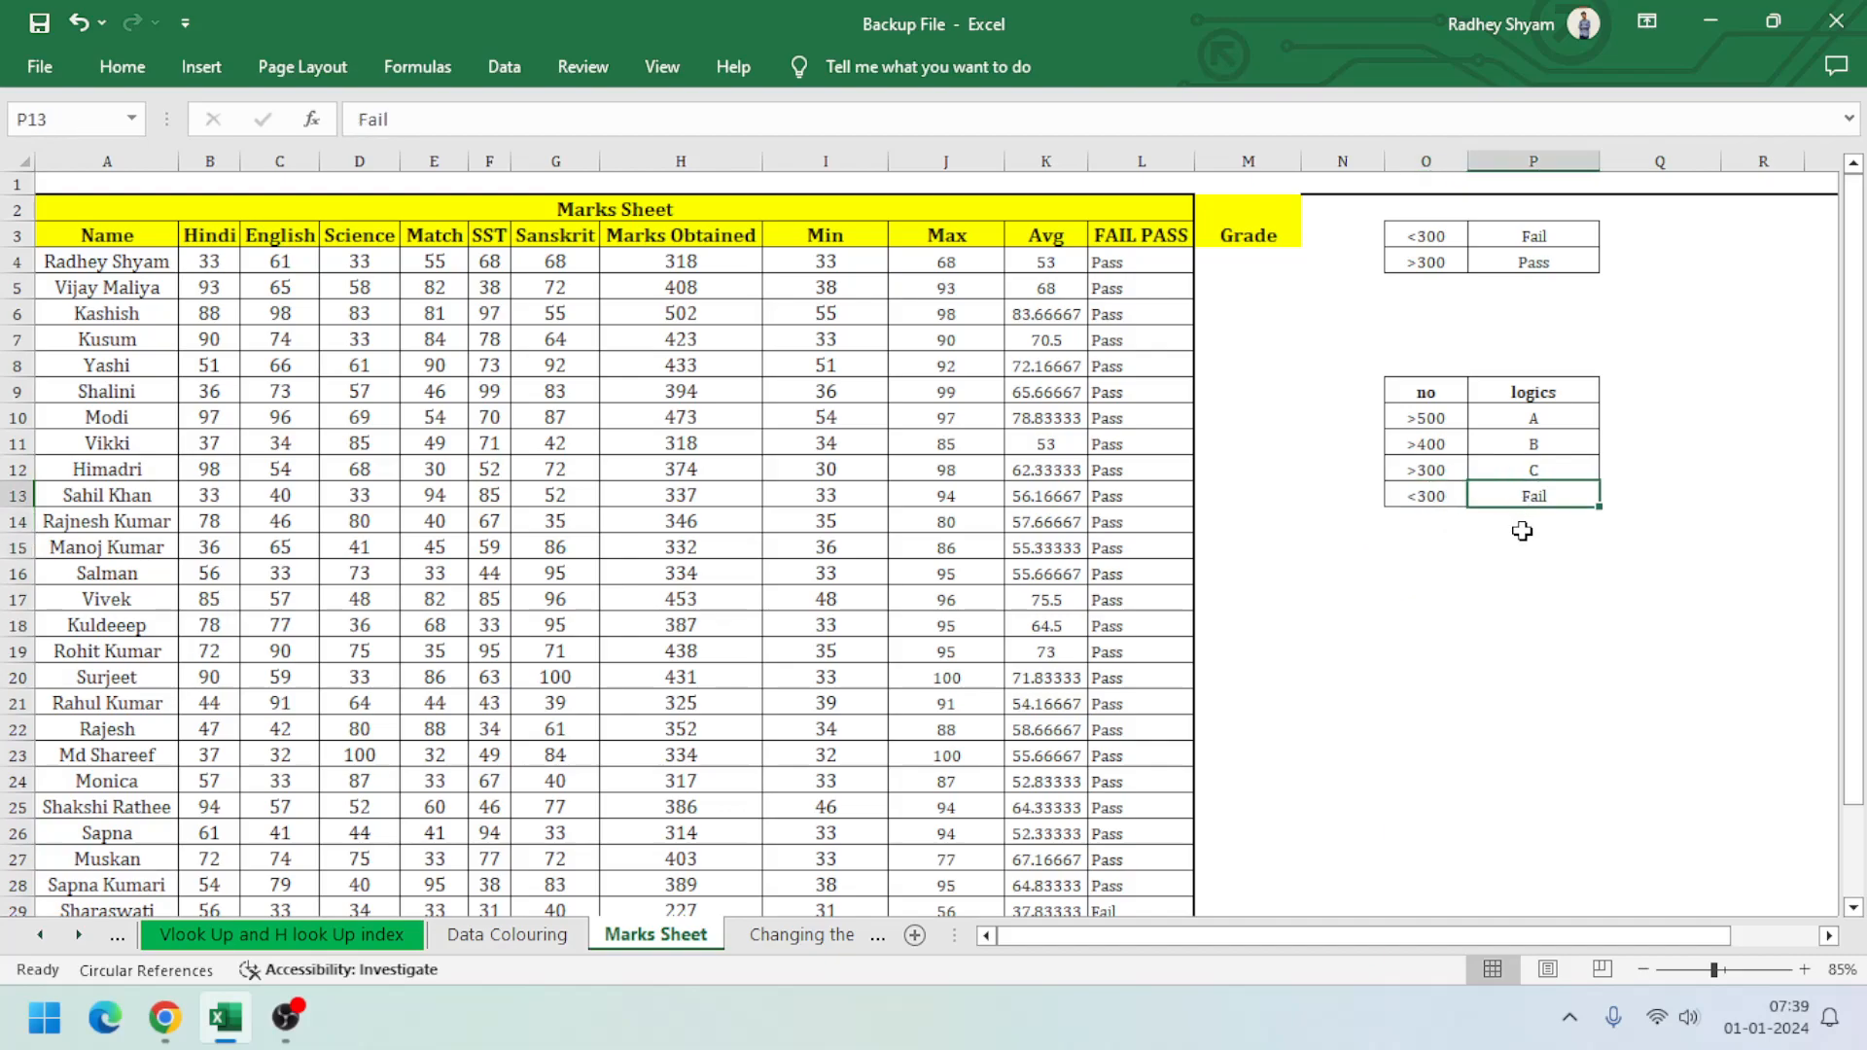
# In M4, begin an IF formula that tests whether H4 is greater than 500 and returns "A" if true
pyautogui.click(1244, 262)
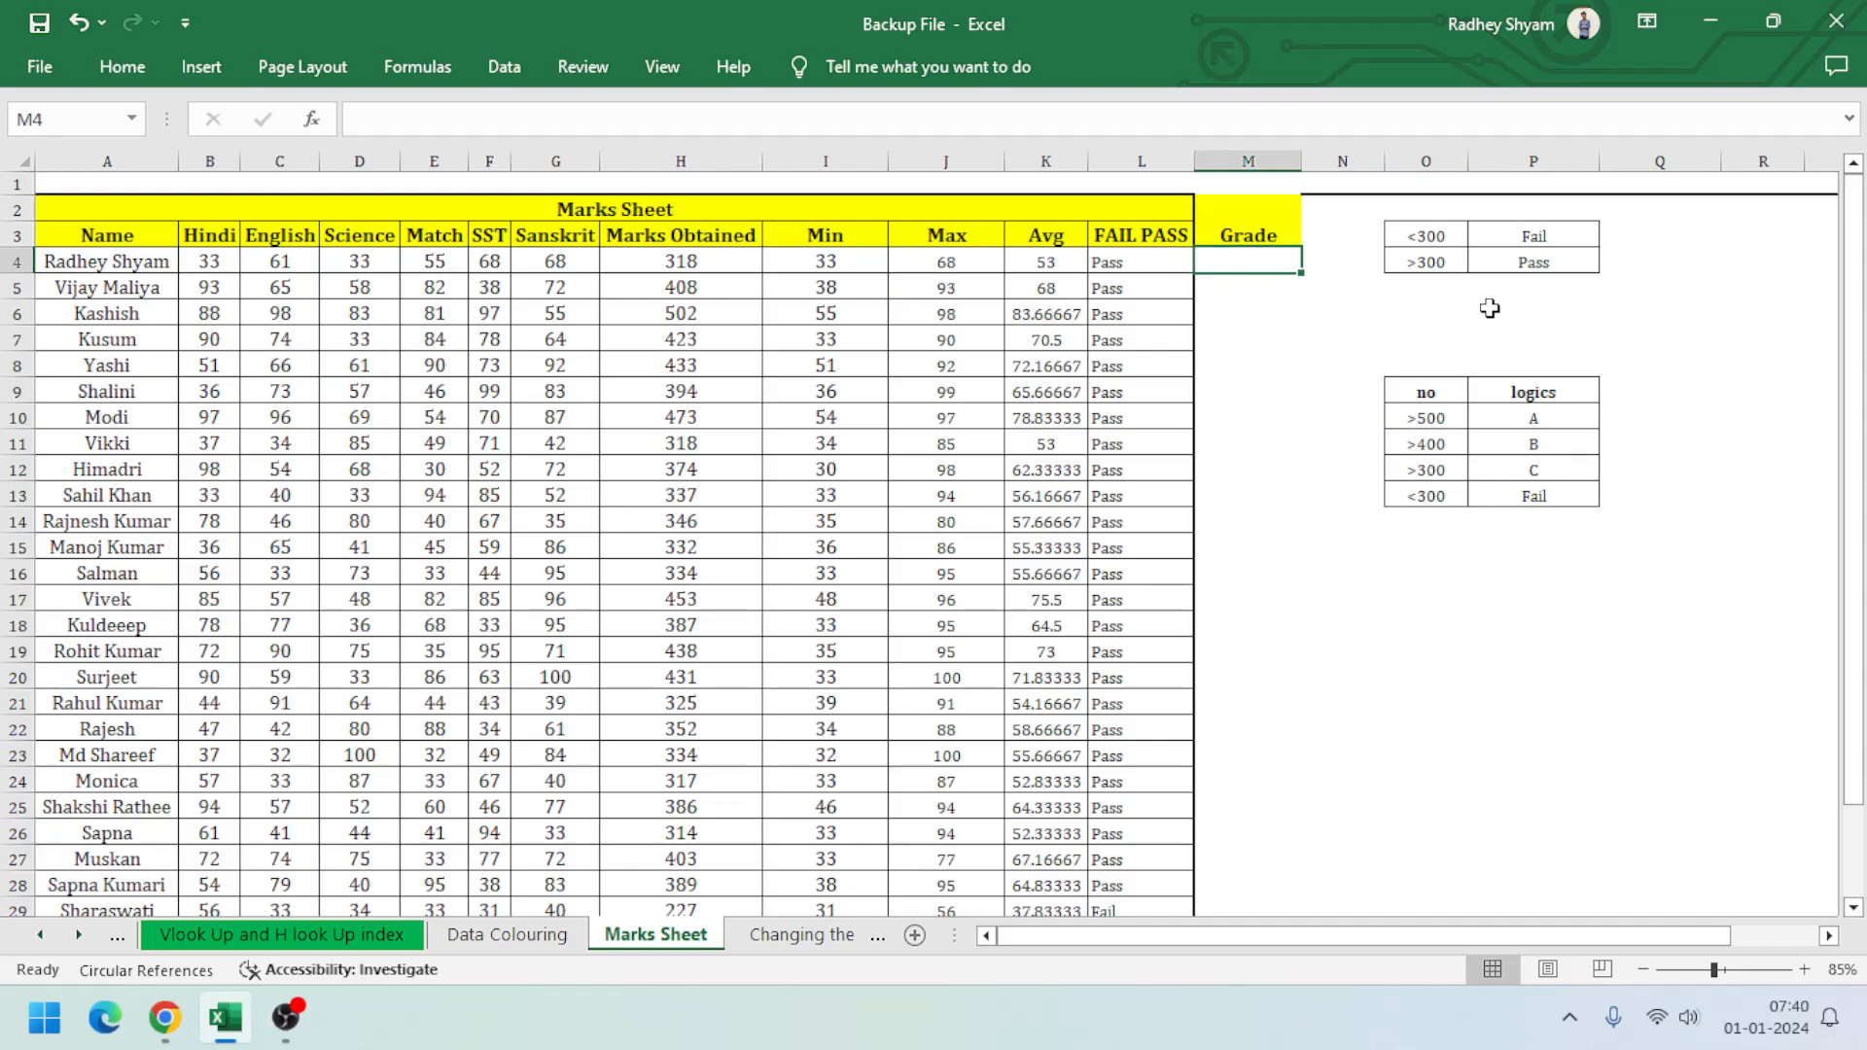
pyautogui.write('=')
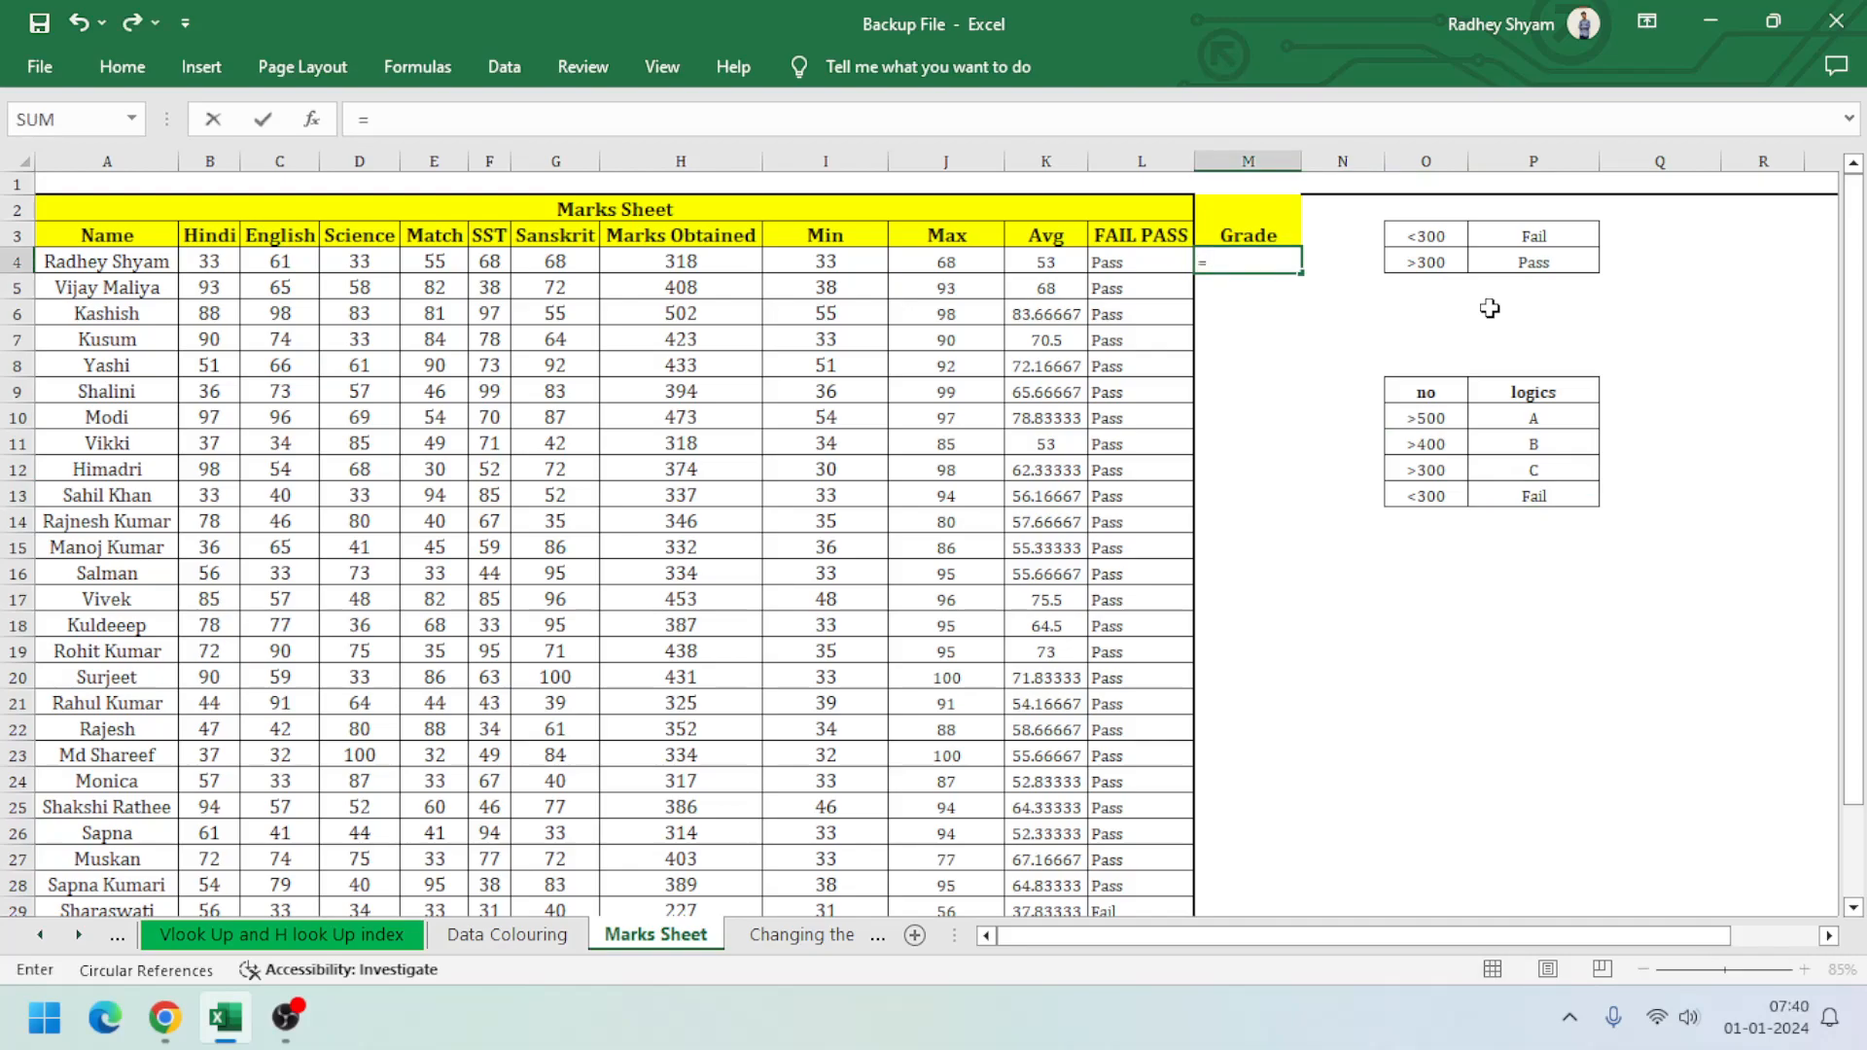
pyautogui.write('if')
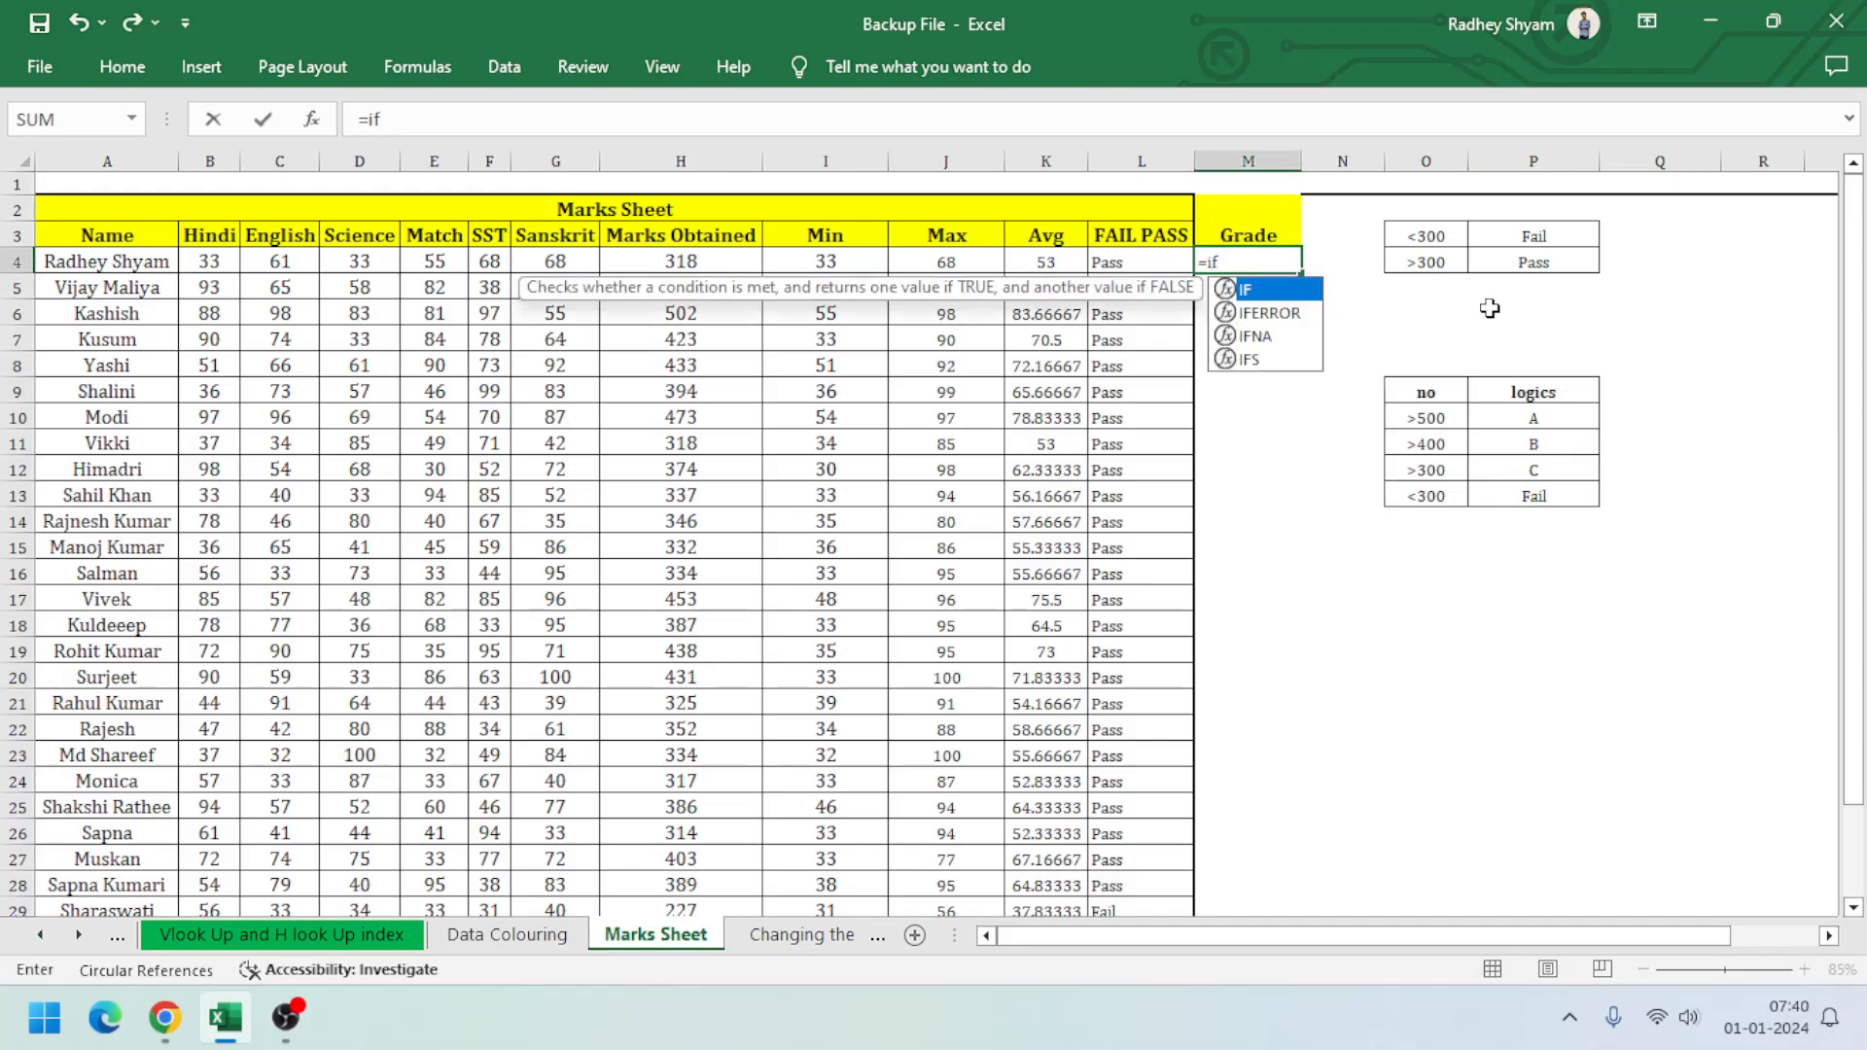
pyautogui.press('Tab')
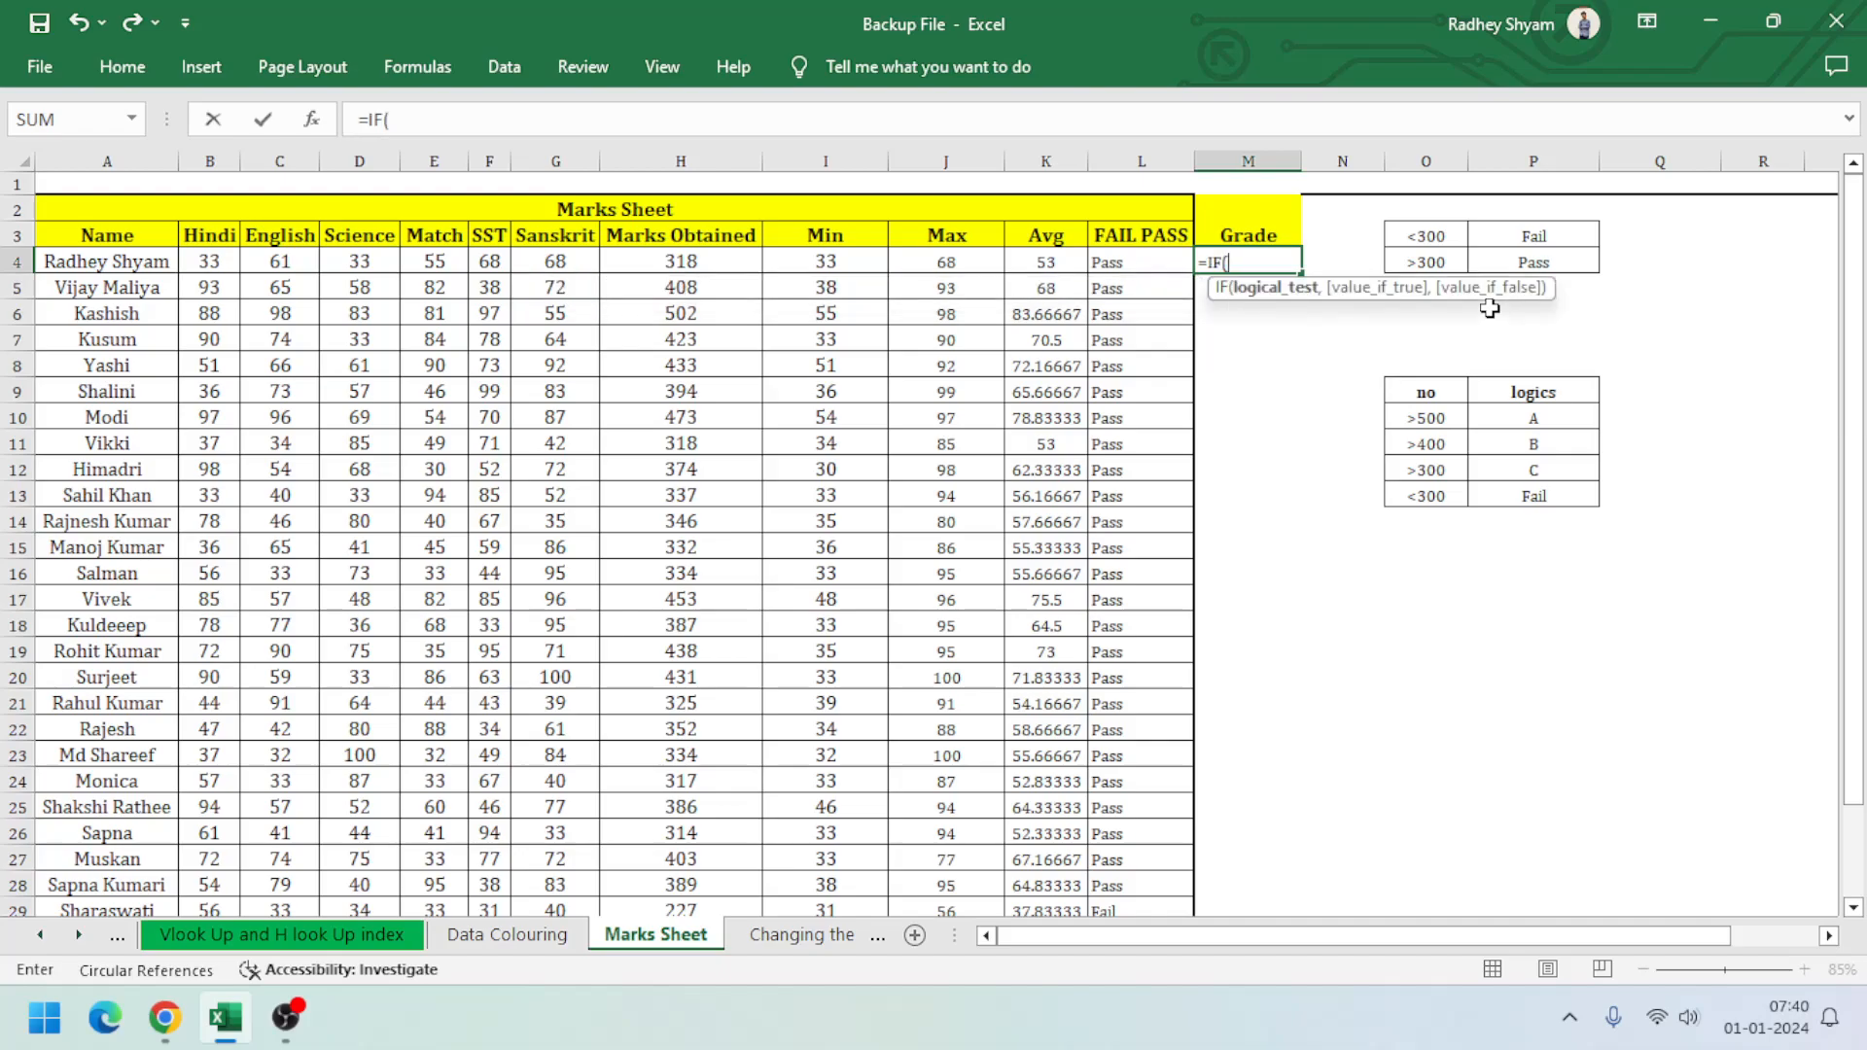
pyautogui.press('Left')
pyautogui.press('Left')
pyautogui.press('Left')
pyautogui.press('Left')
pyautogui.press('Left')
pyautogui.press('Left')
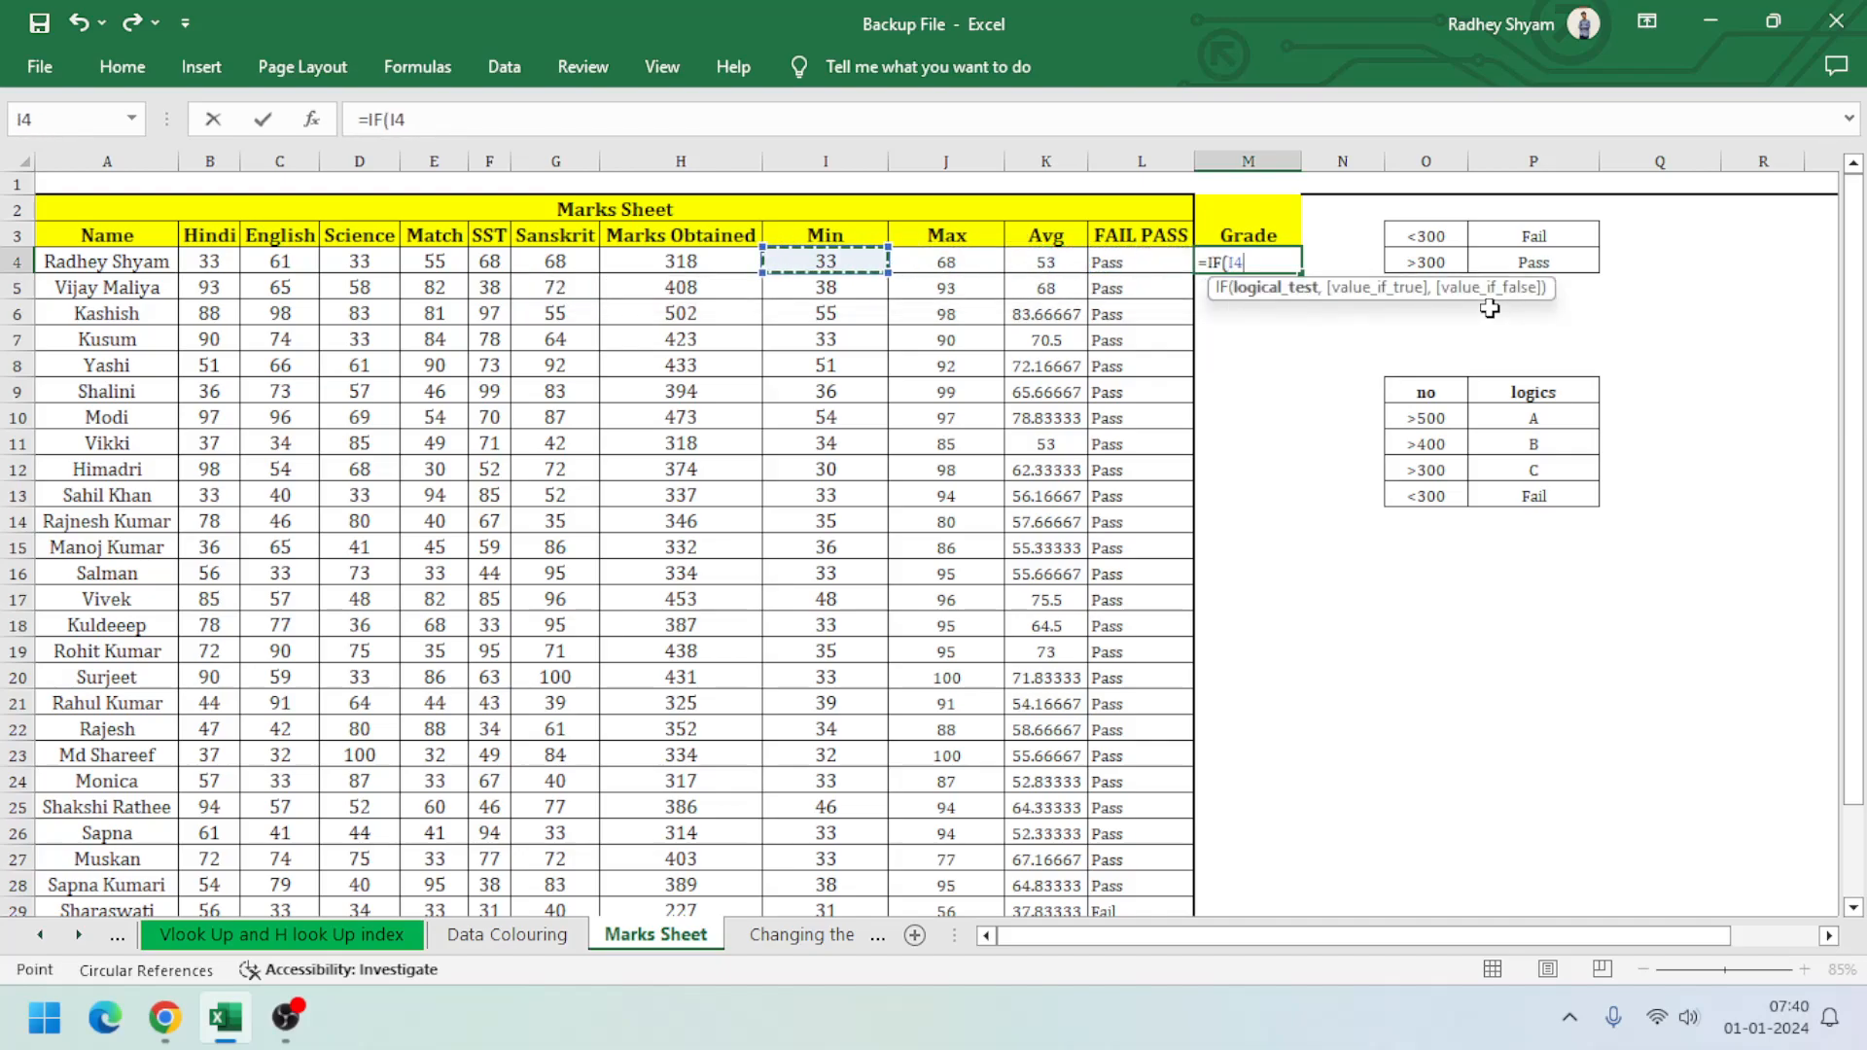
pyautogui.press('Right')
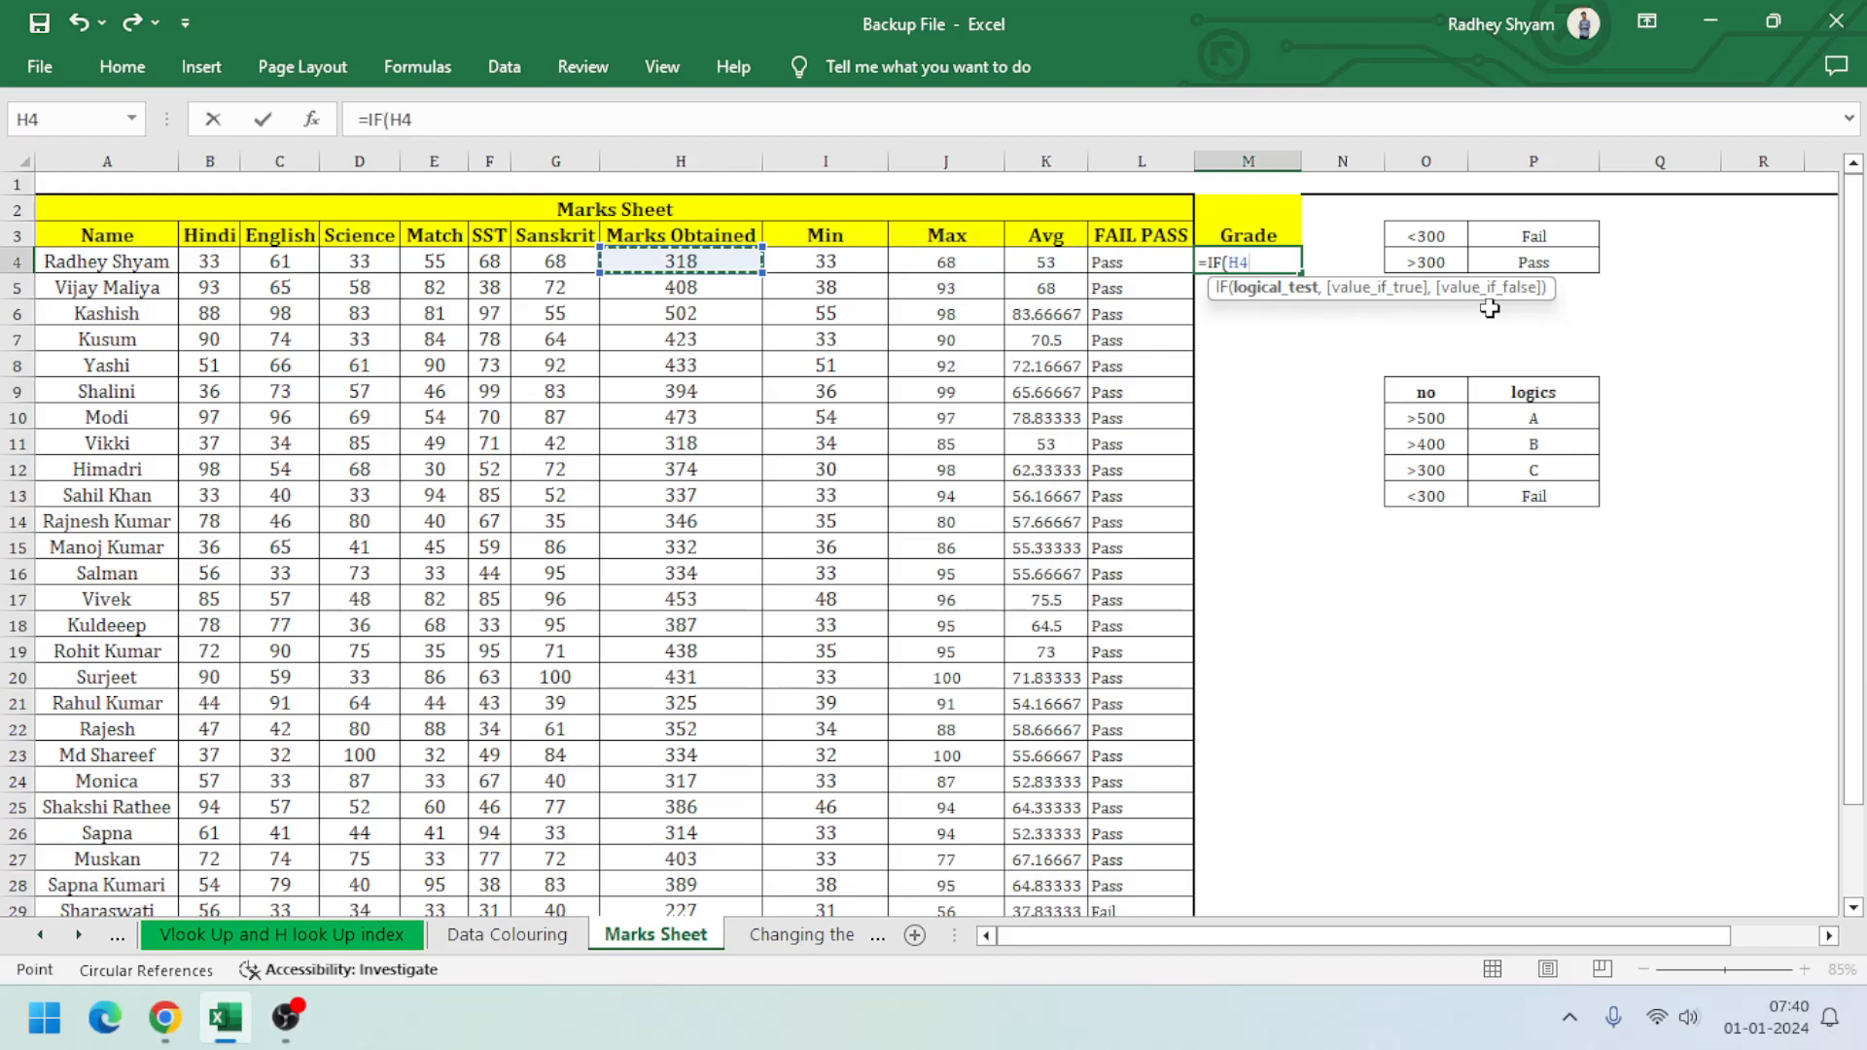
pyautogui.write('>')
pyautogui.write('5')
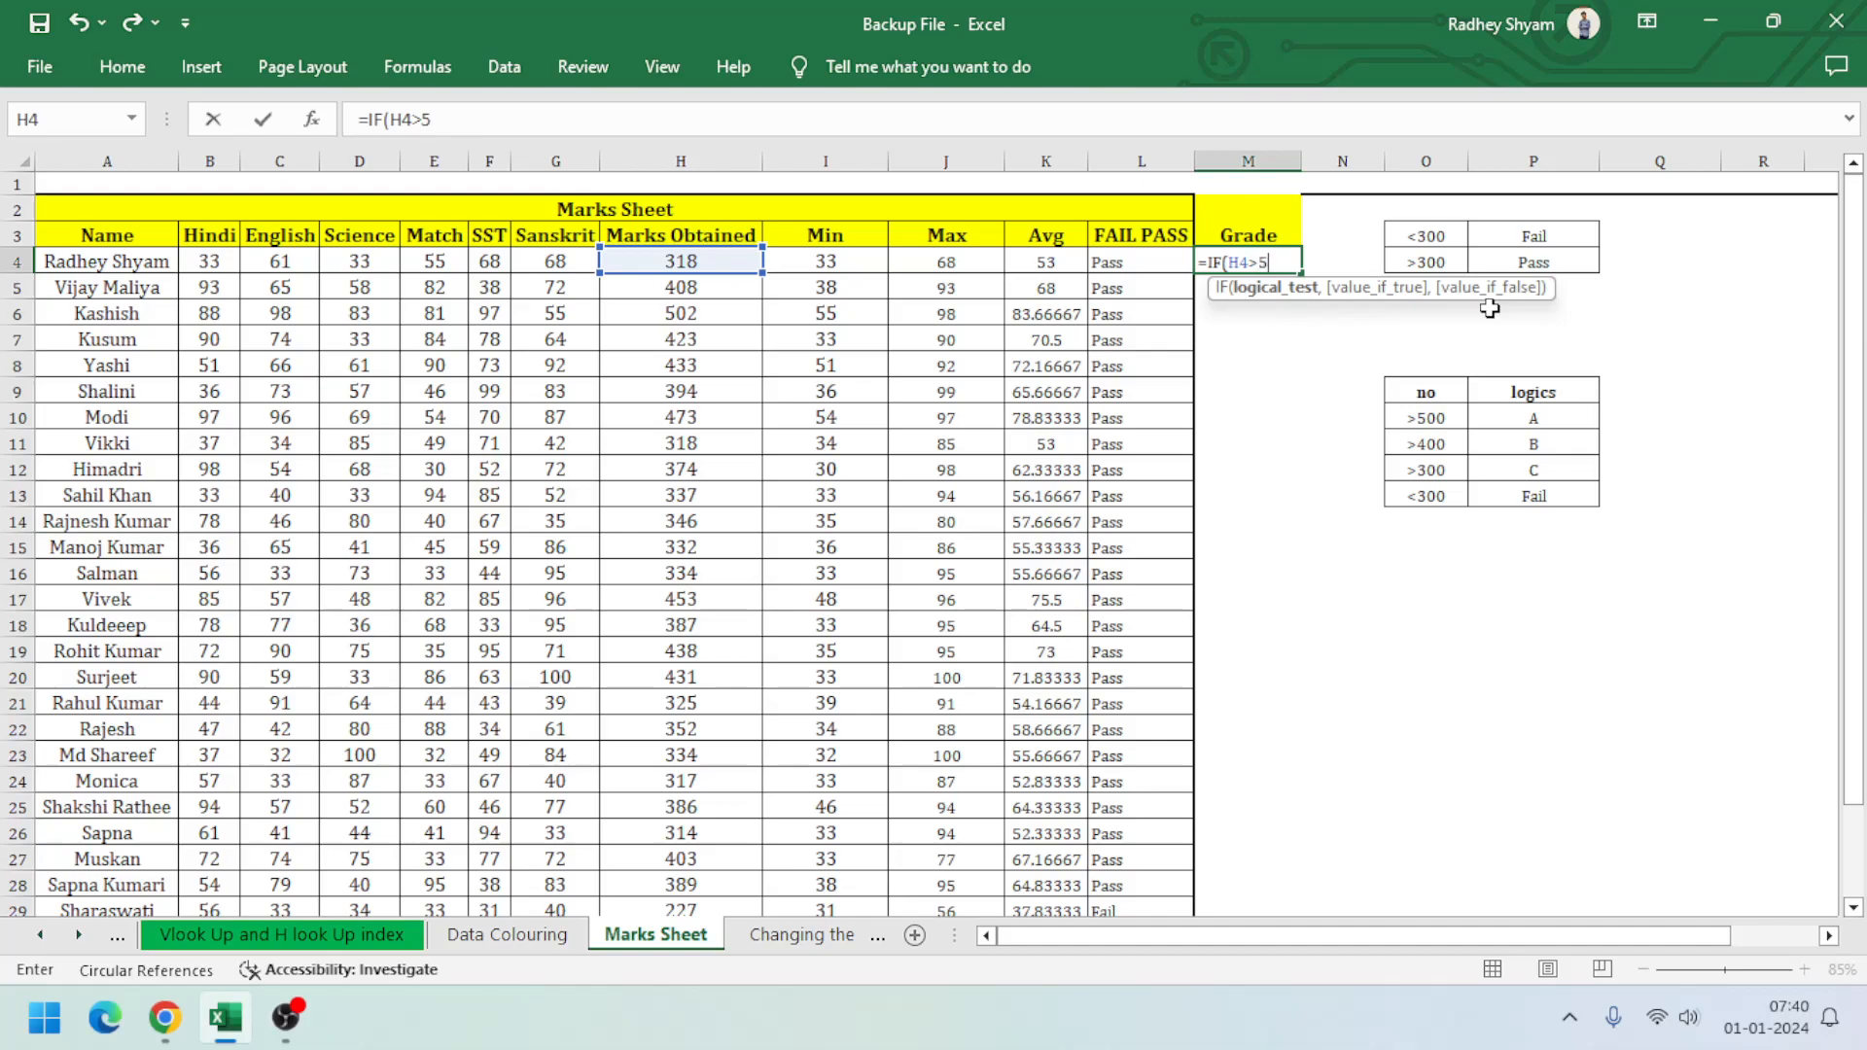
pyautogui.write('00,')
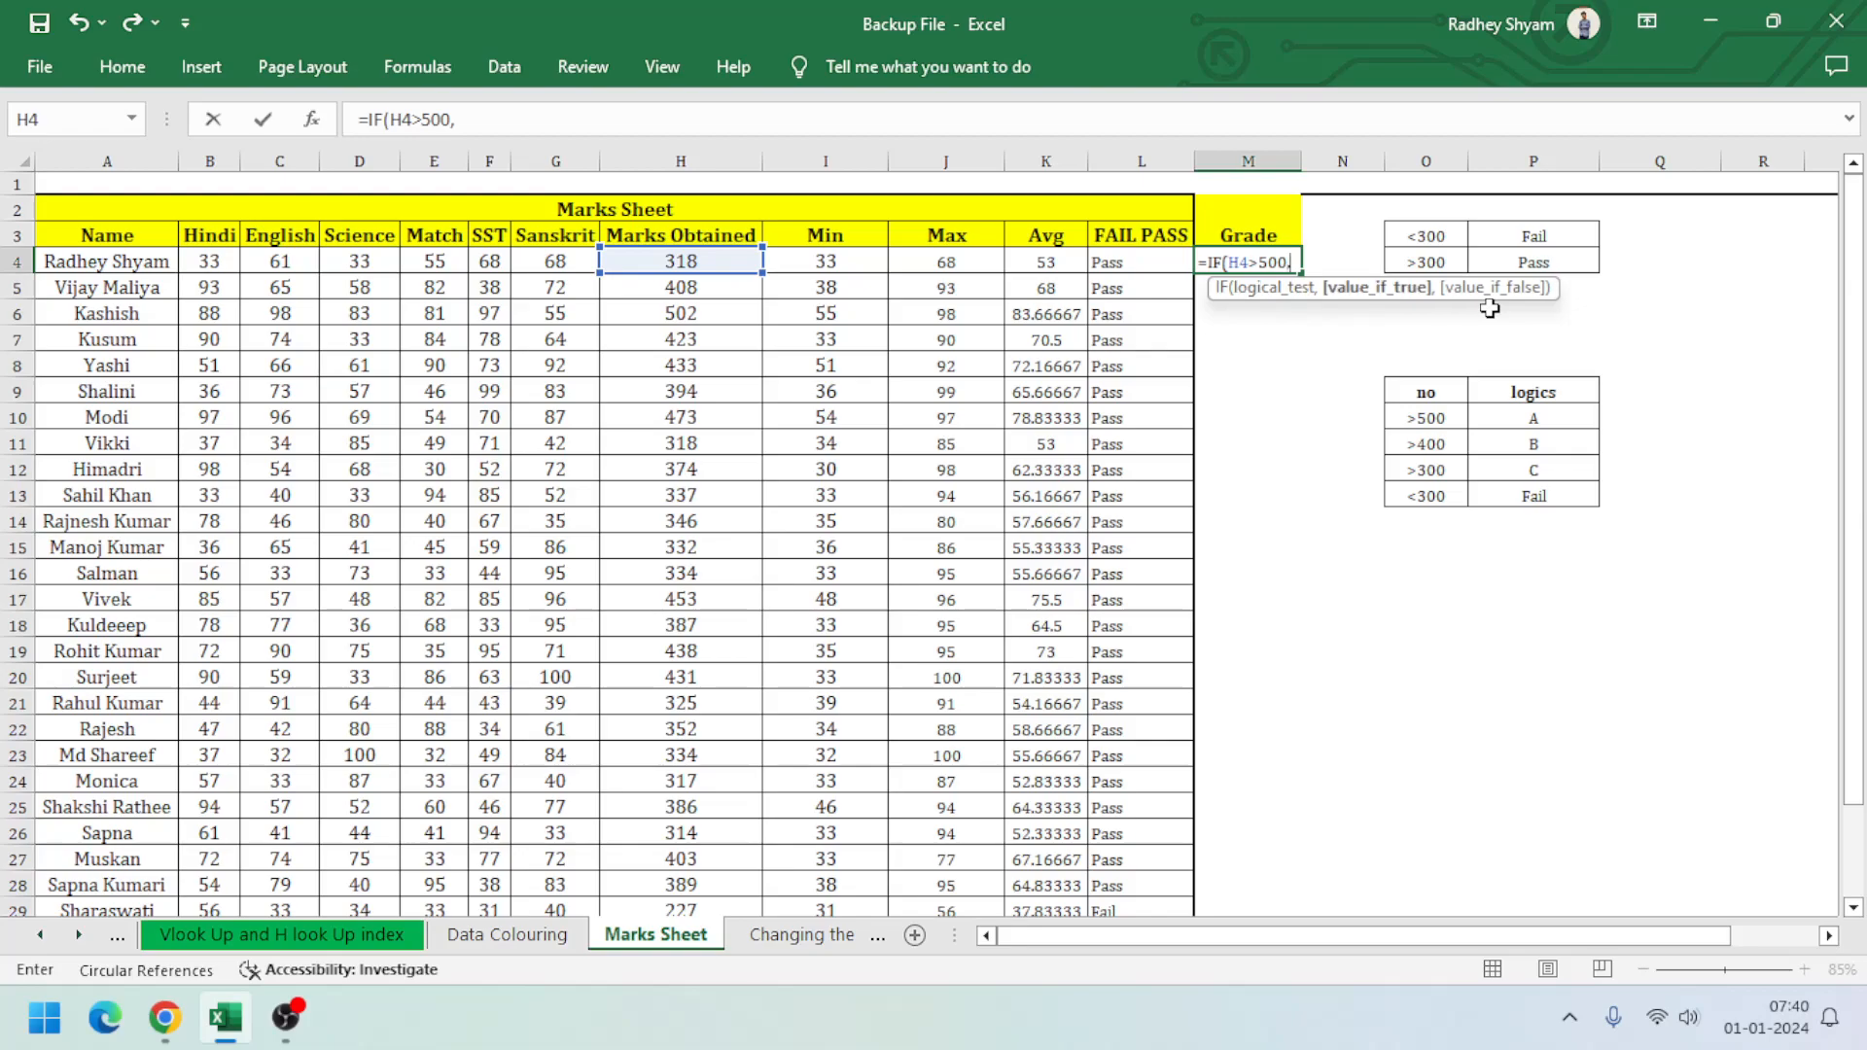
pyautogui.write('"A"')
pyautogui.write(',')
# Nest a second IF as the value-if-false, testing H4>400 and returning "B" if true
pyautogui.write('if')
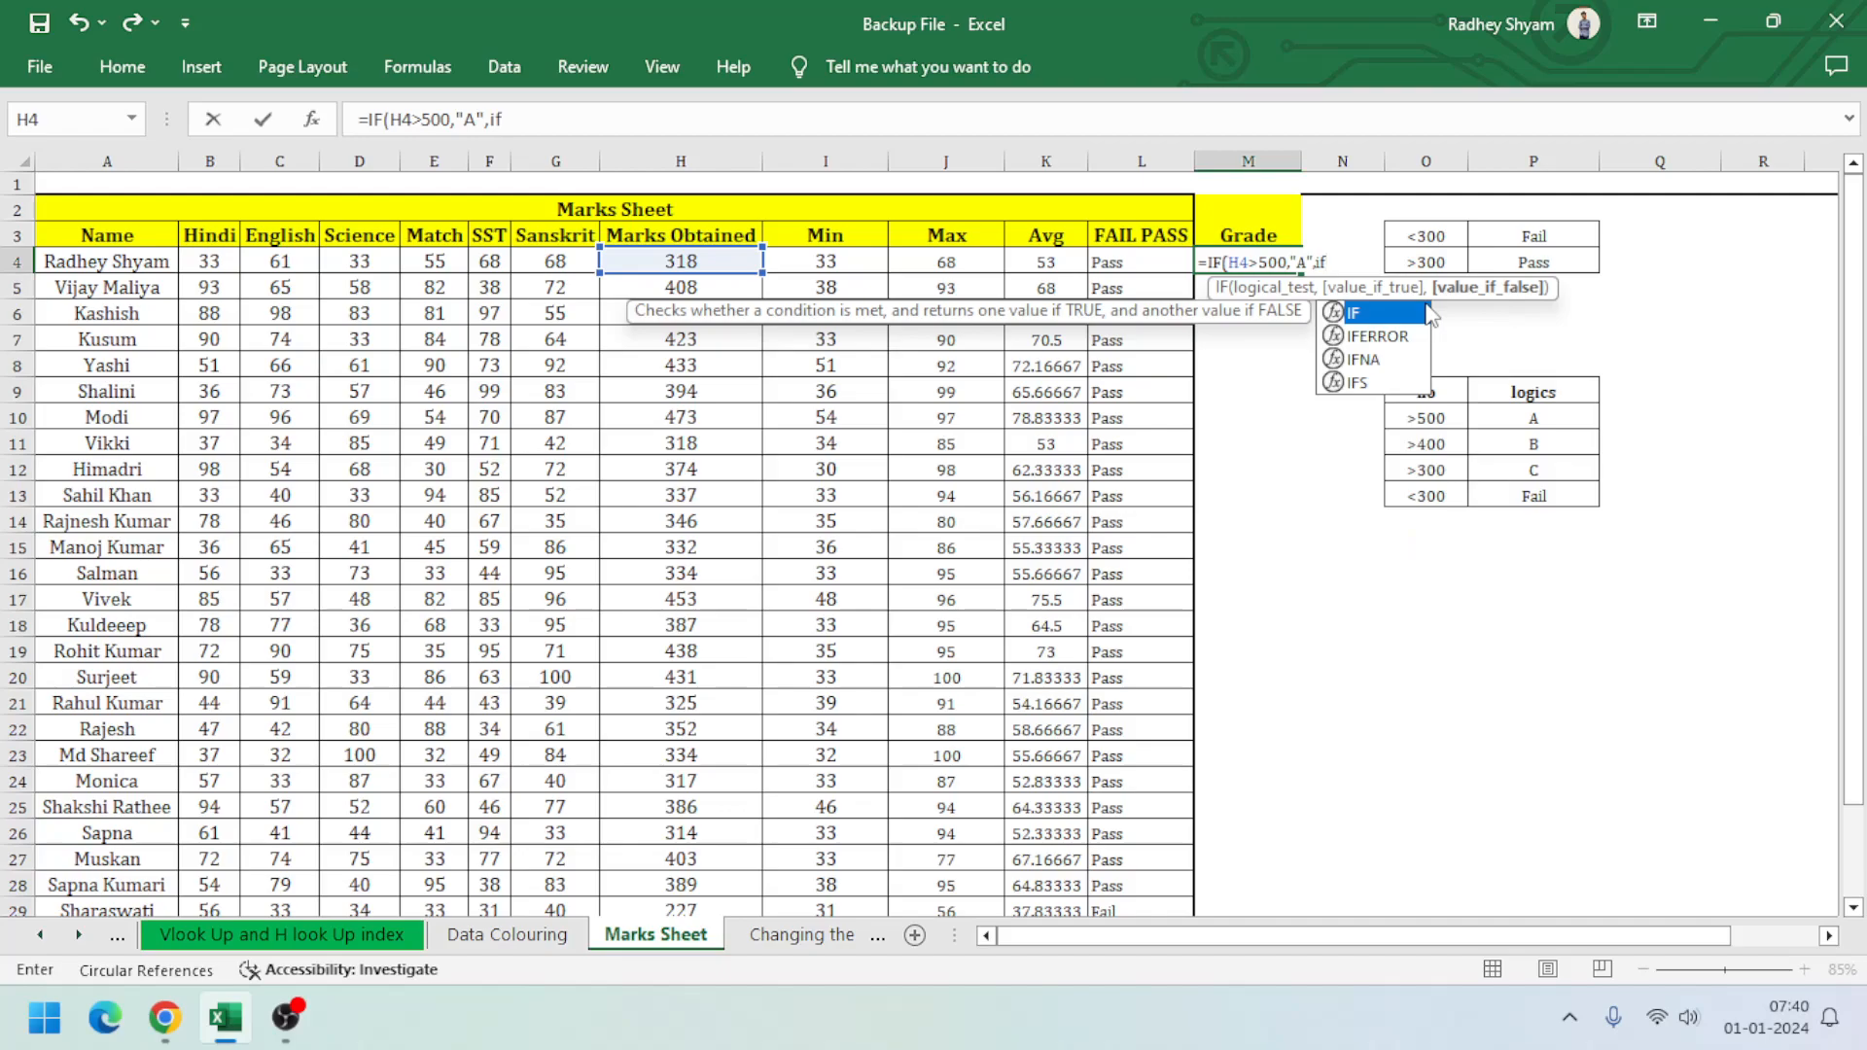
pyautogui.doubleClick(1428, 311)
pyautogui.press('Left')
pyautogui.press('Left')
pyautogui.press('Left')
pyautogui.press('Left')
pyautogui.press('Left')
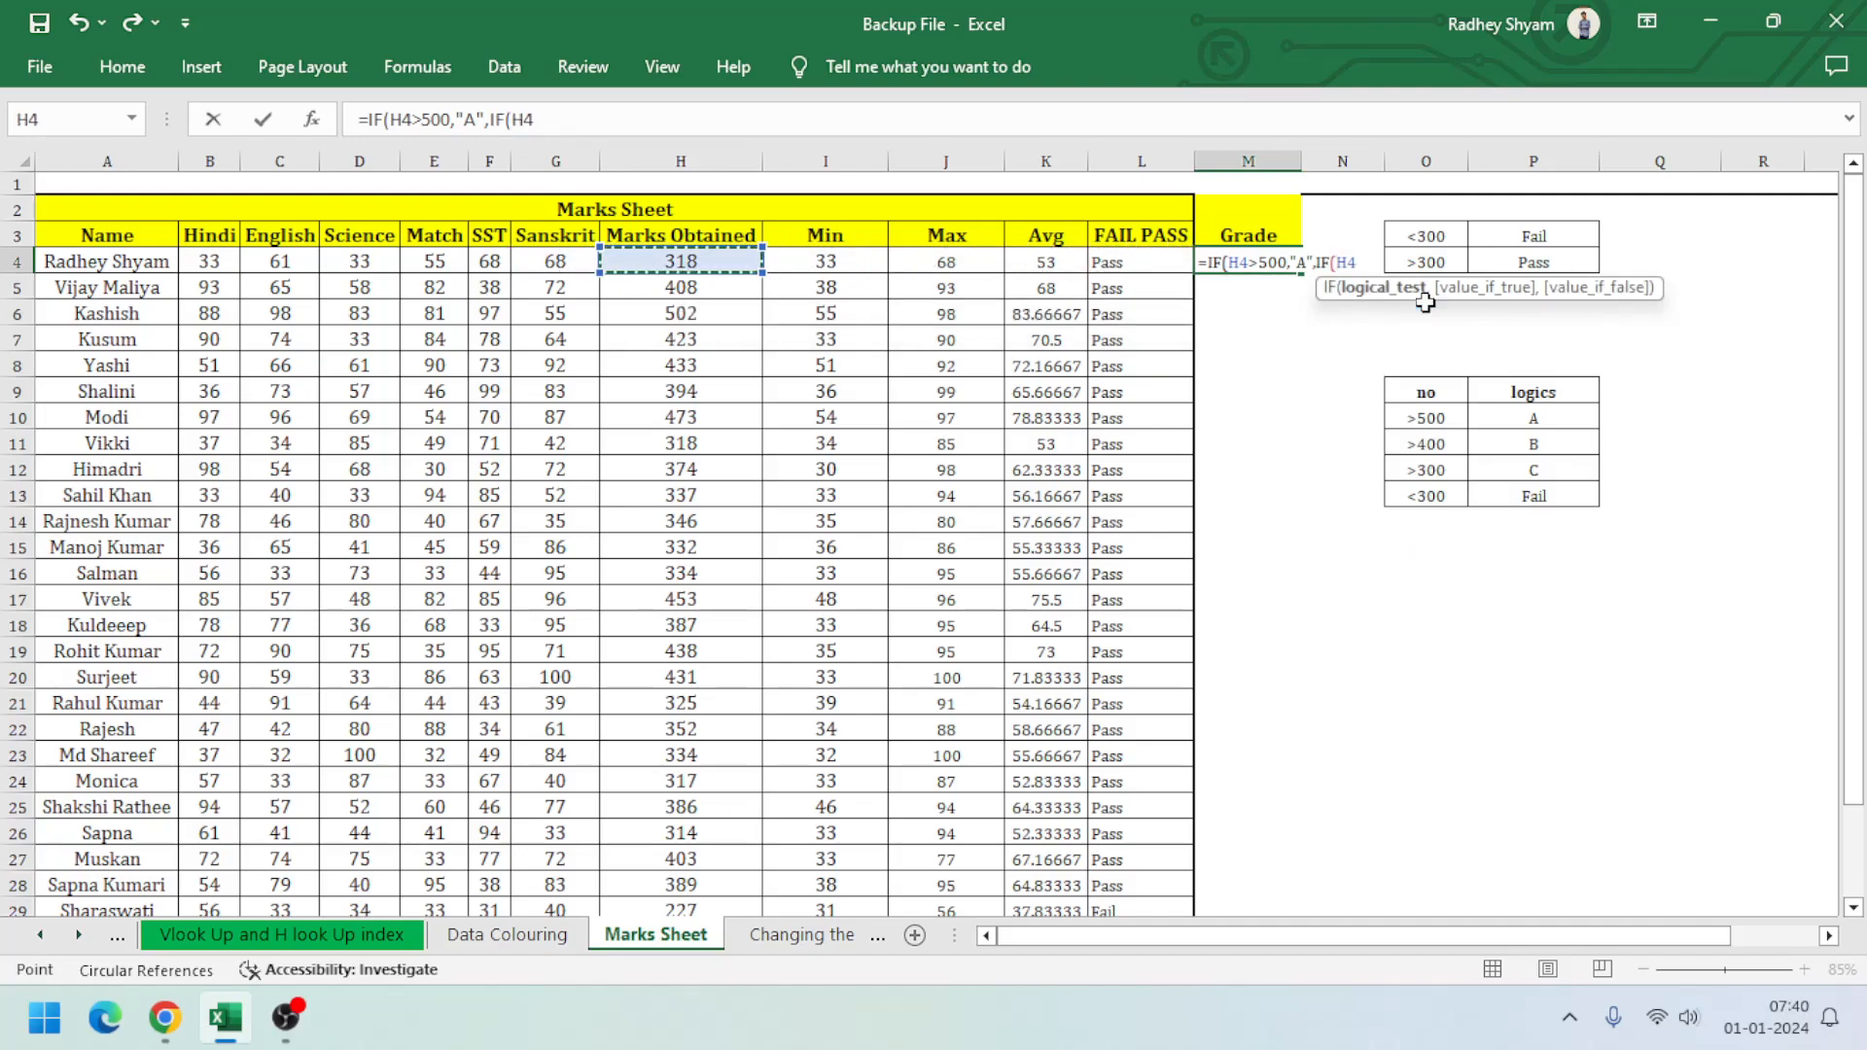
pyautogui.write('>400')
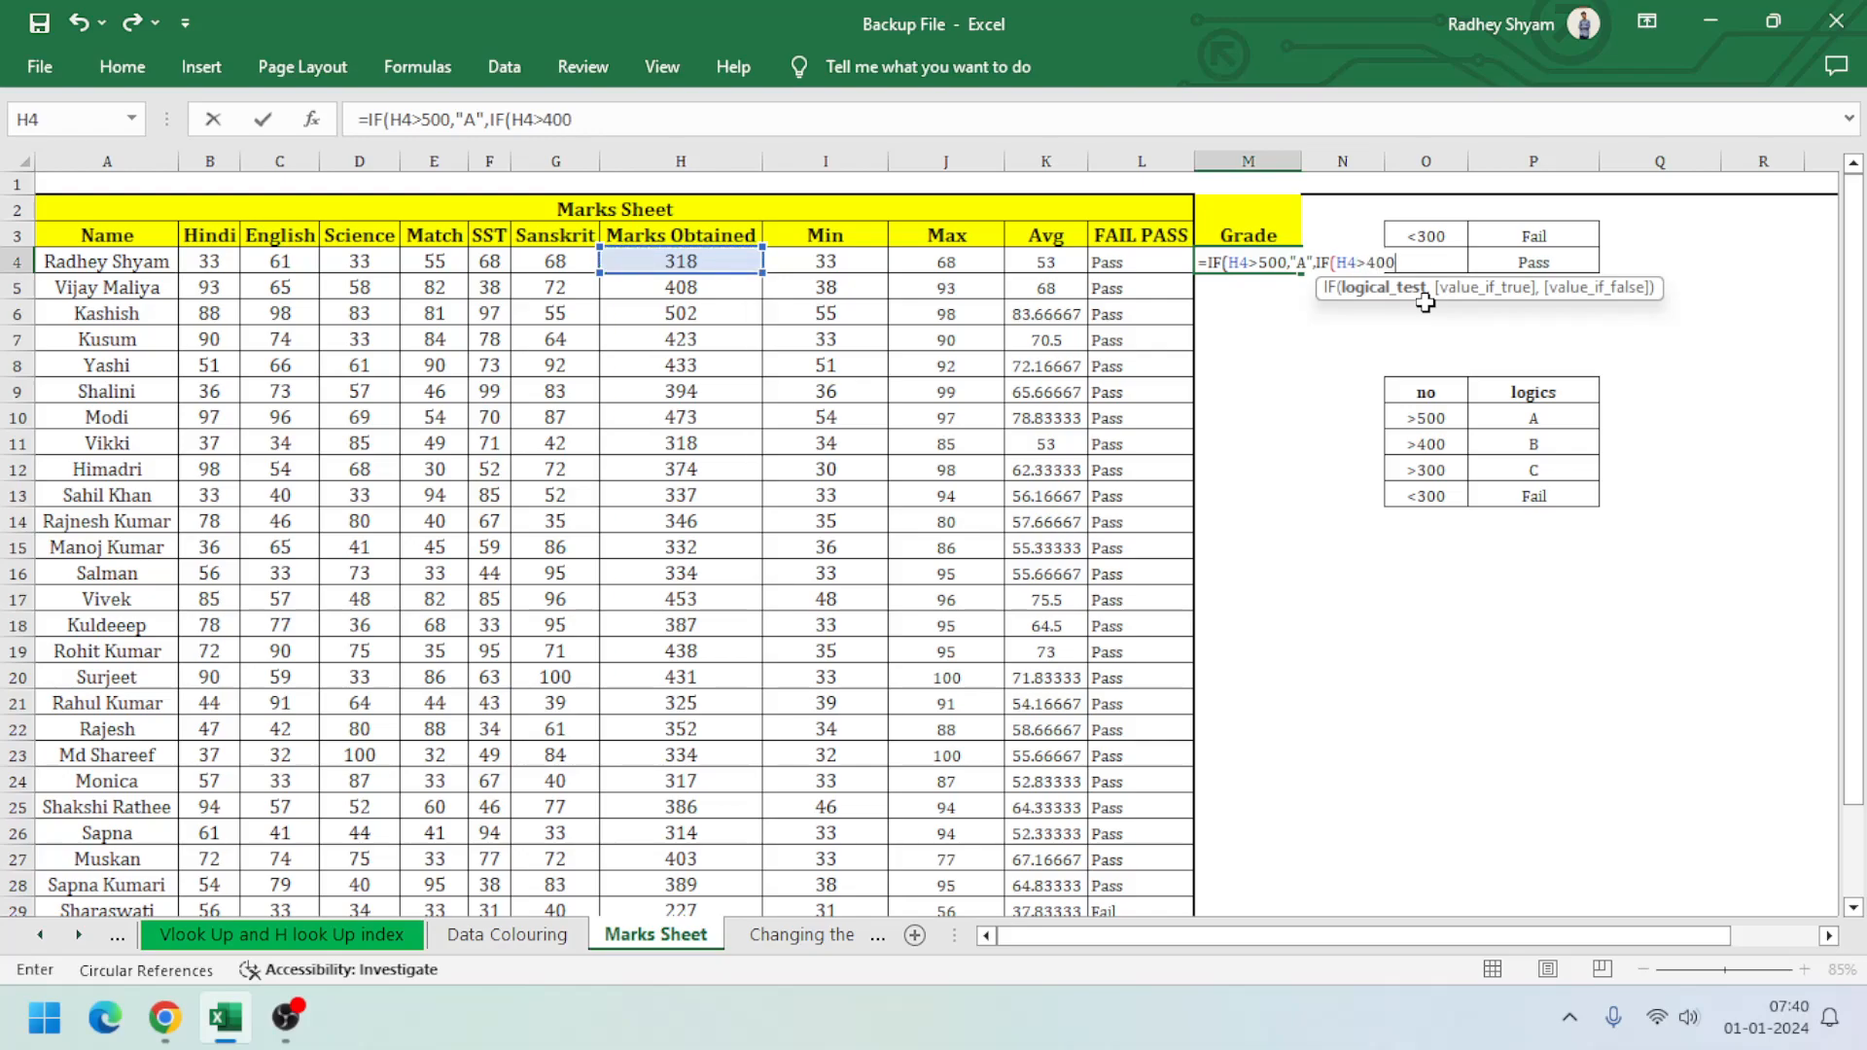
pyautogui.write(',')
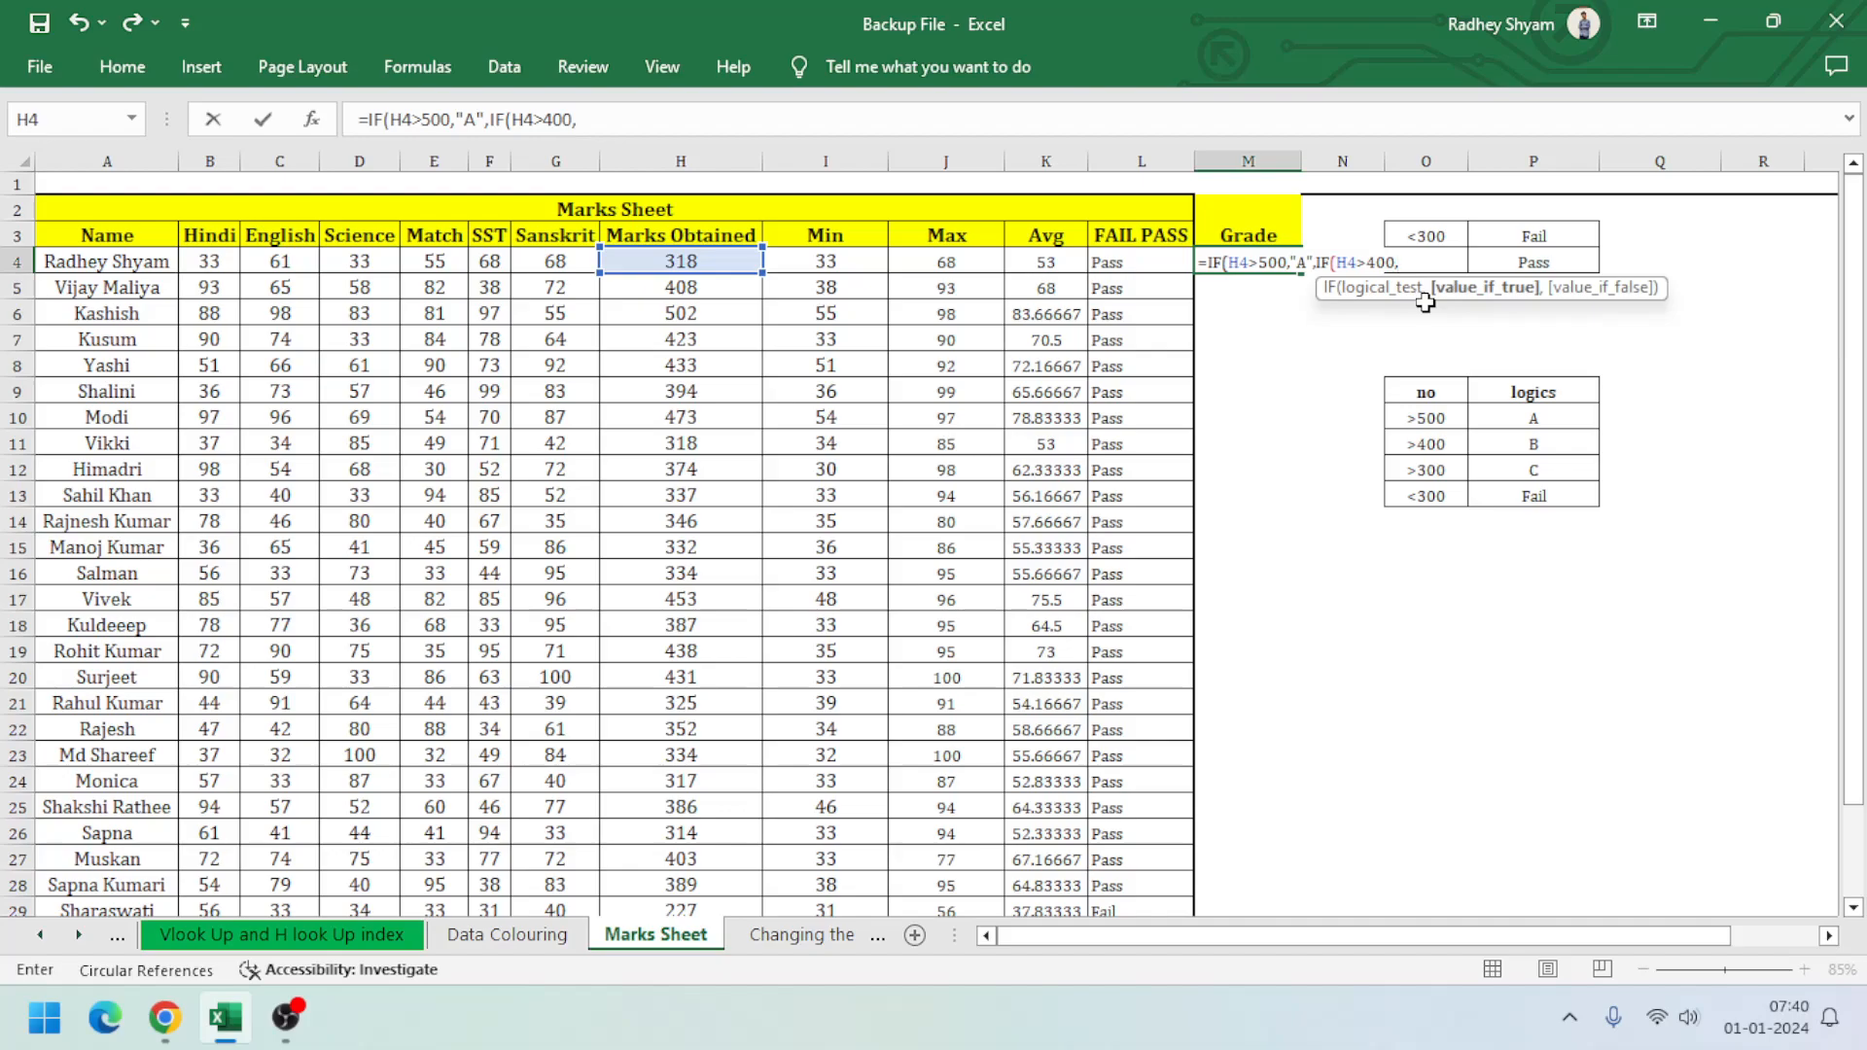
pyautogui.write('"B",')
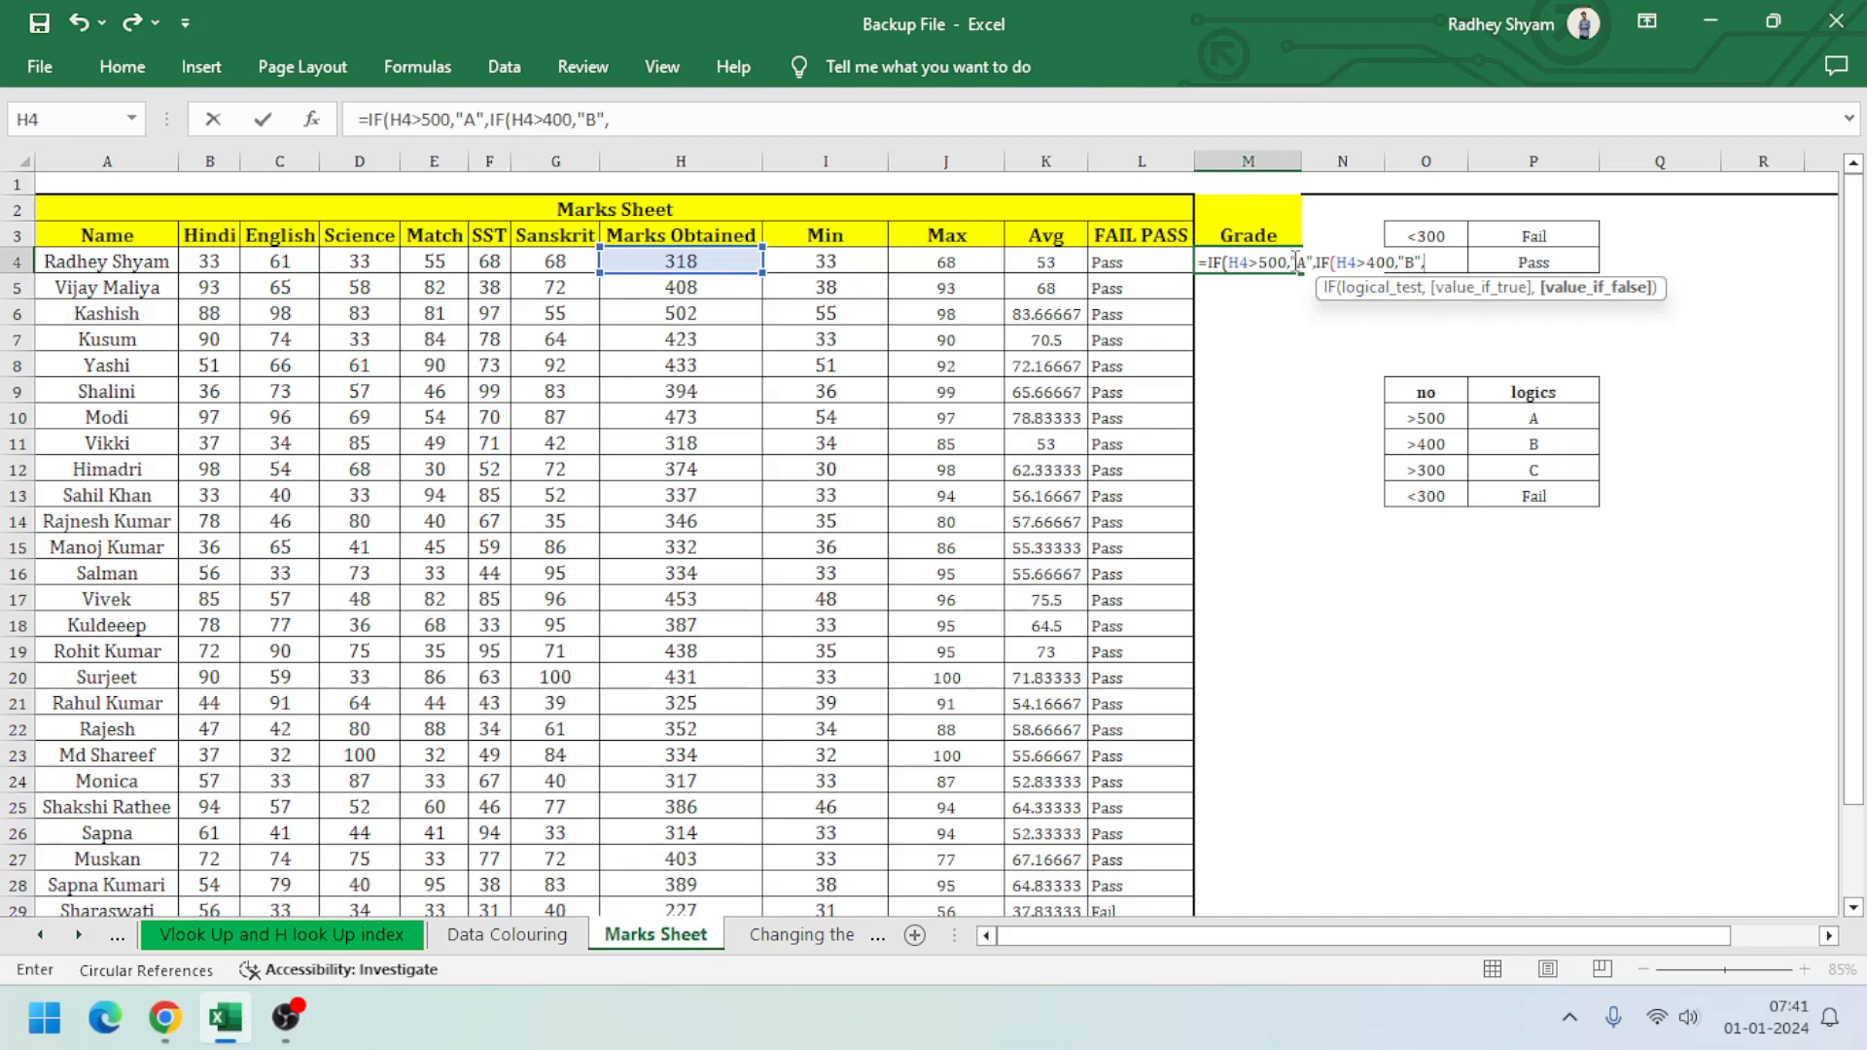
# Check the first two conditions in the M4 formula and open a third nested IF at its end
pyautogui.moveTo(1227, 268); pyautogui.dragTo(1309, 274)
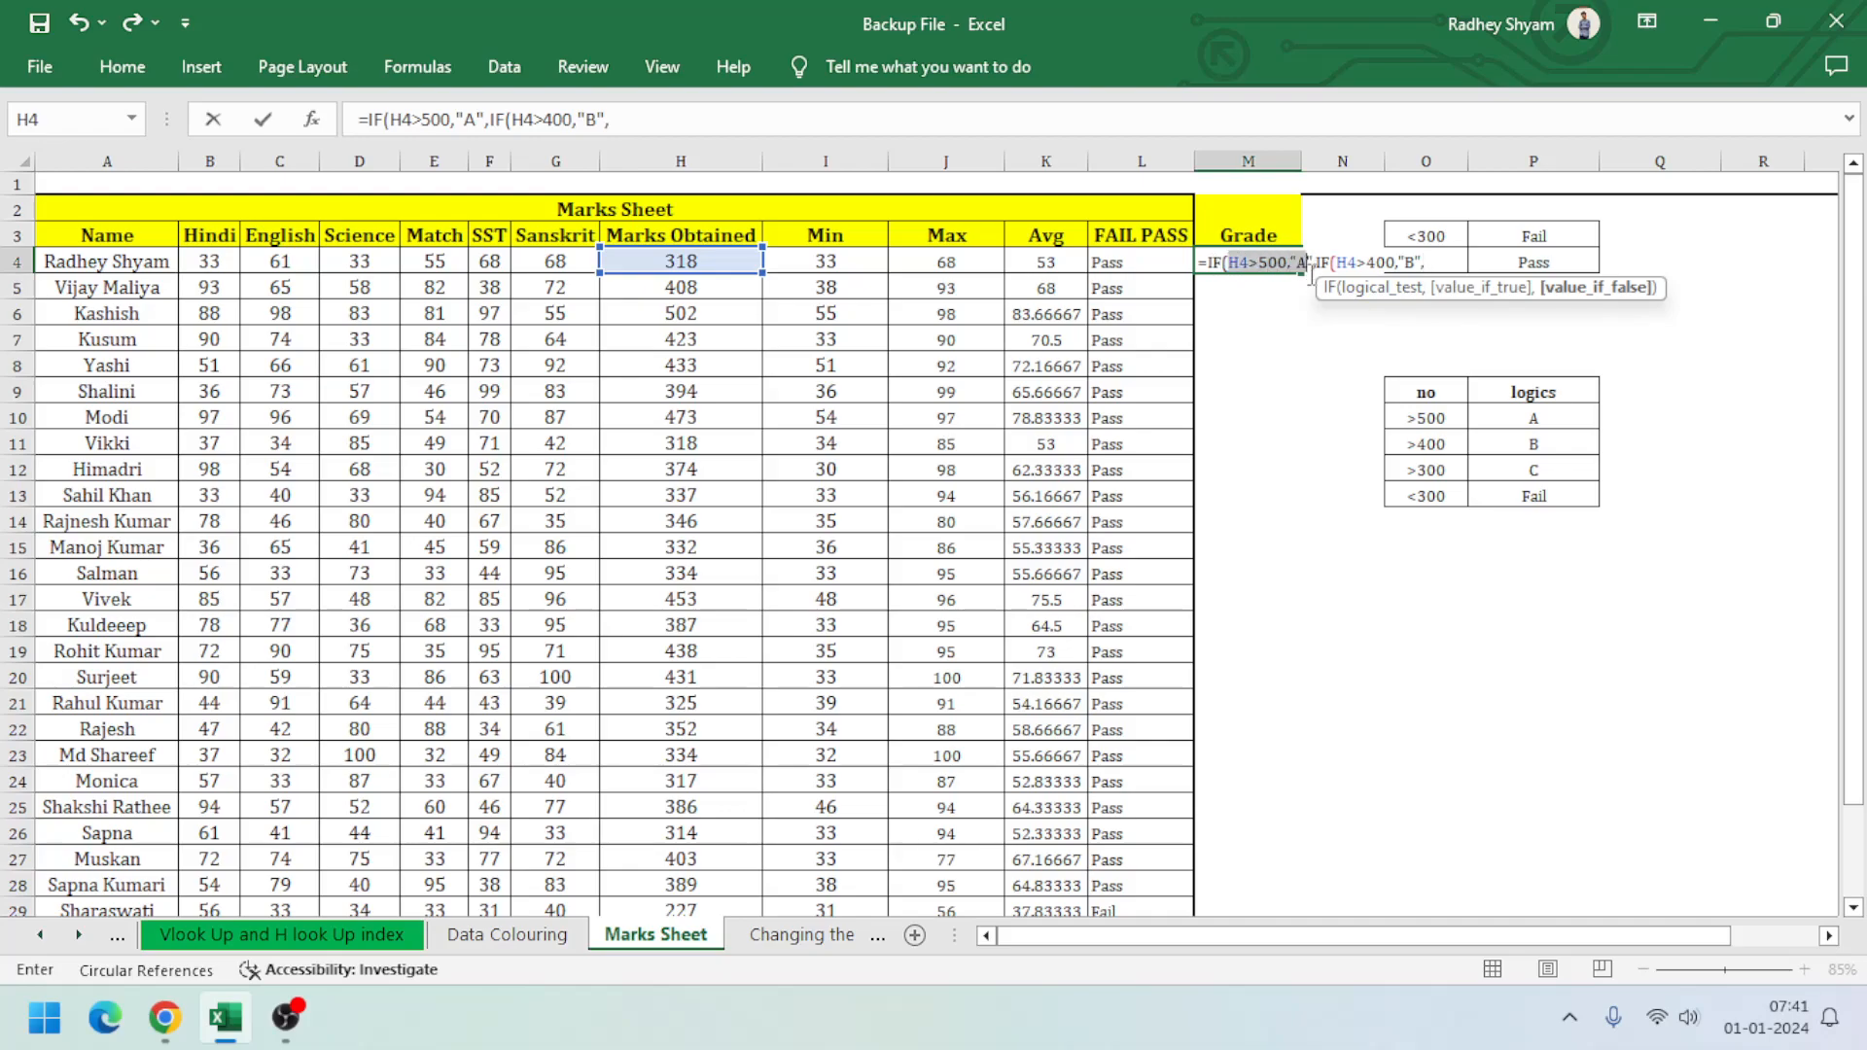
pyautogui.click(1278, 265)
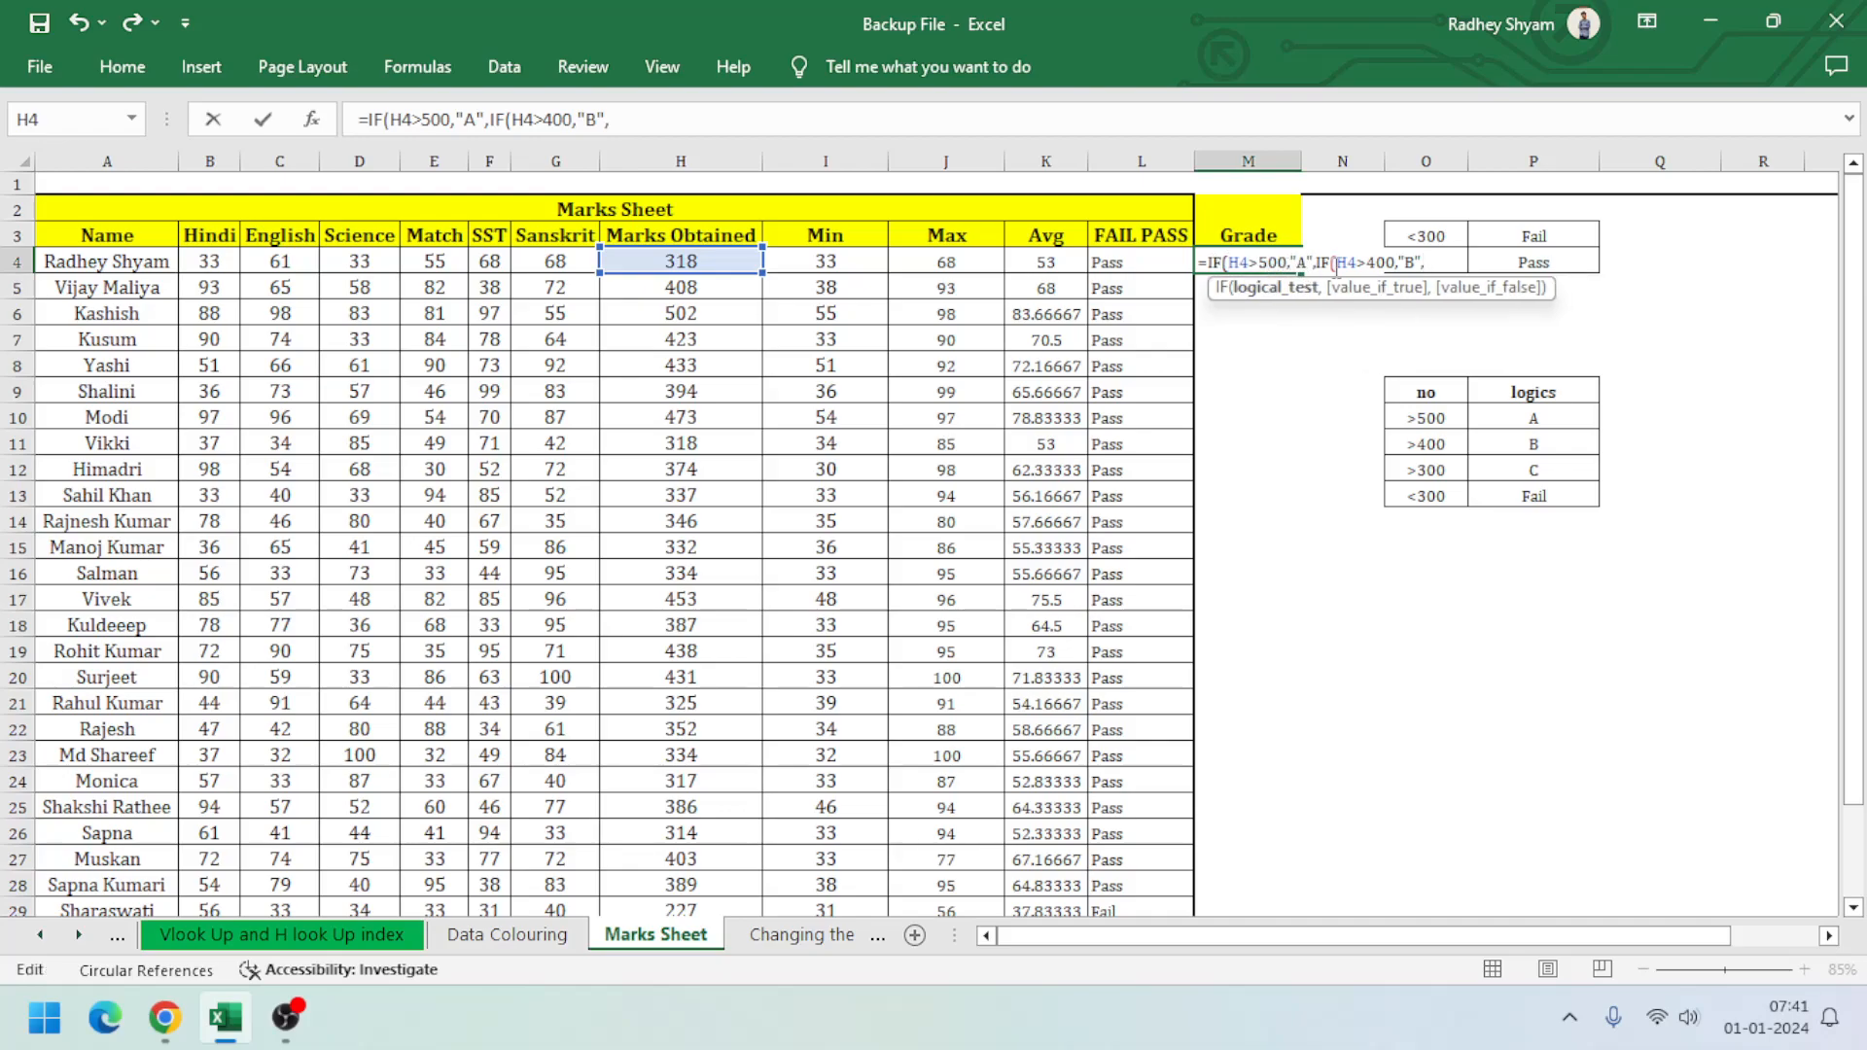
pyautogui.moveTo(1314, 265); pyautogui.dragTo(1386, 264)
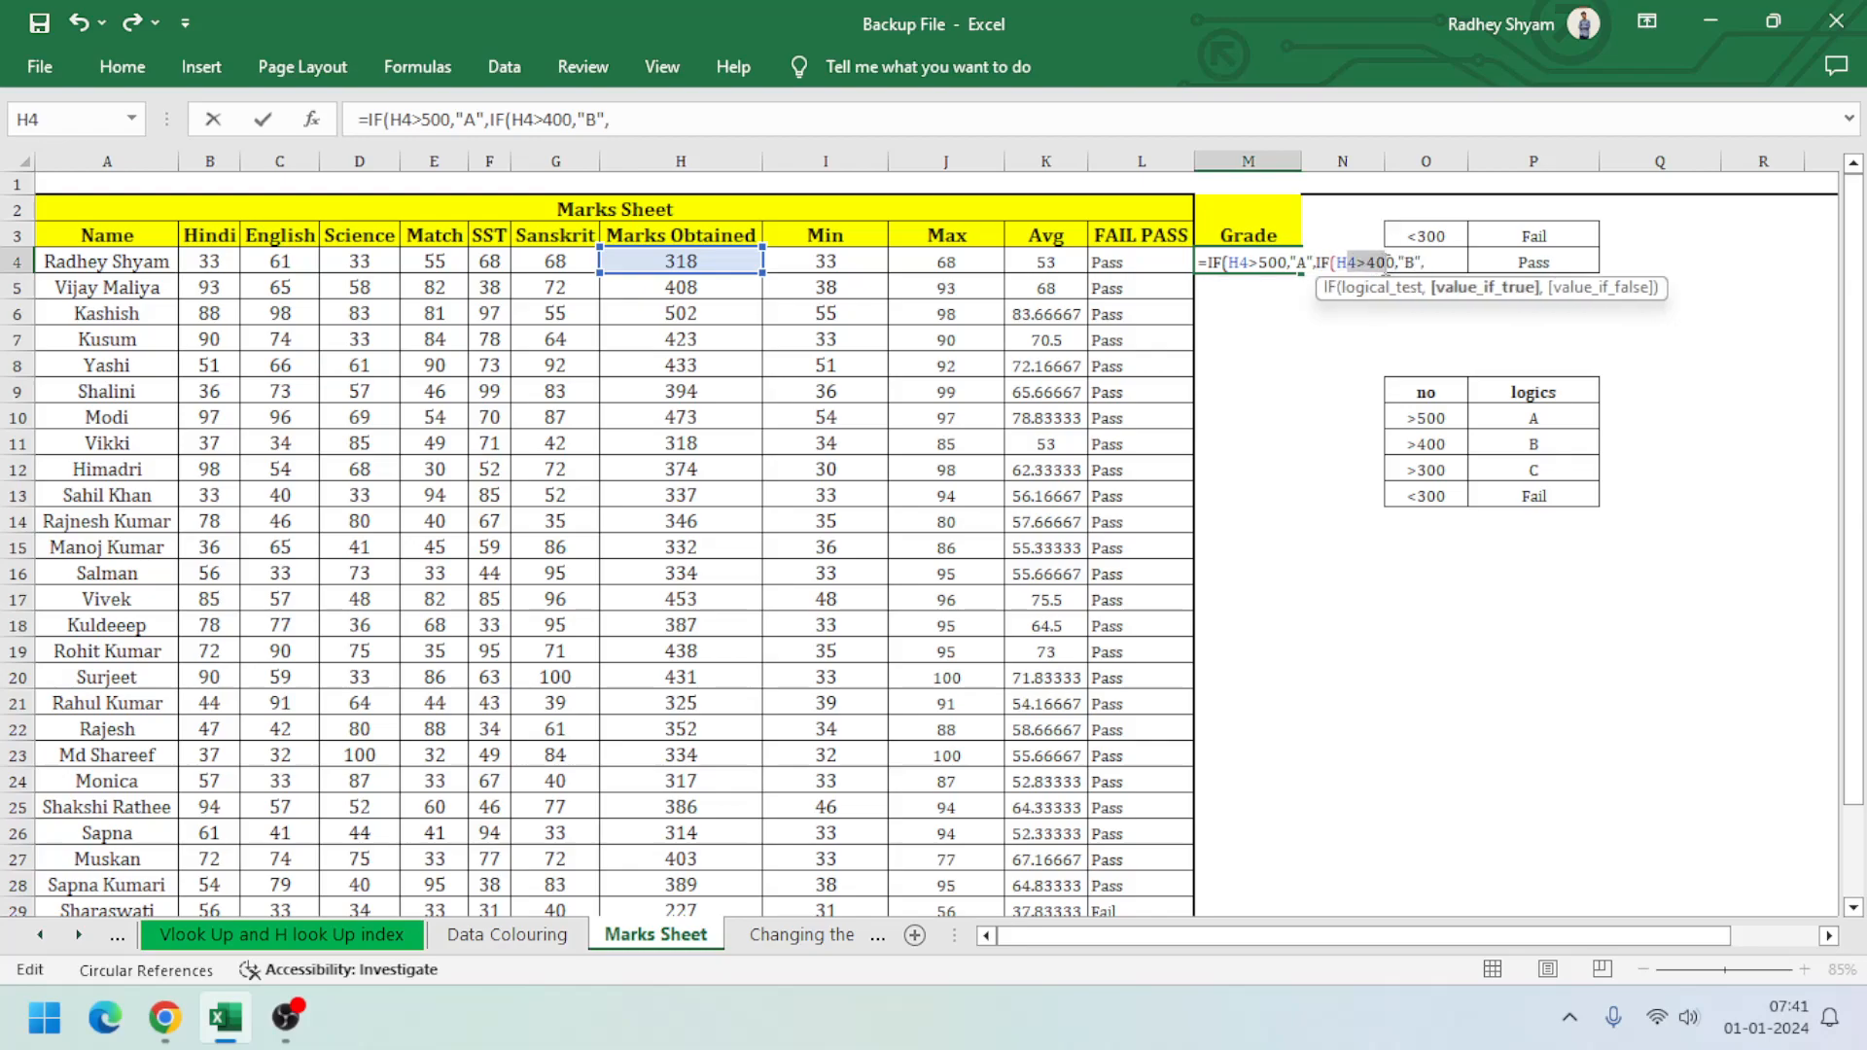
pyautogui.click(1425, 262)
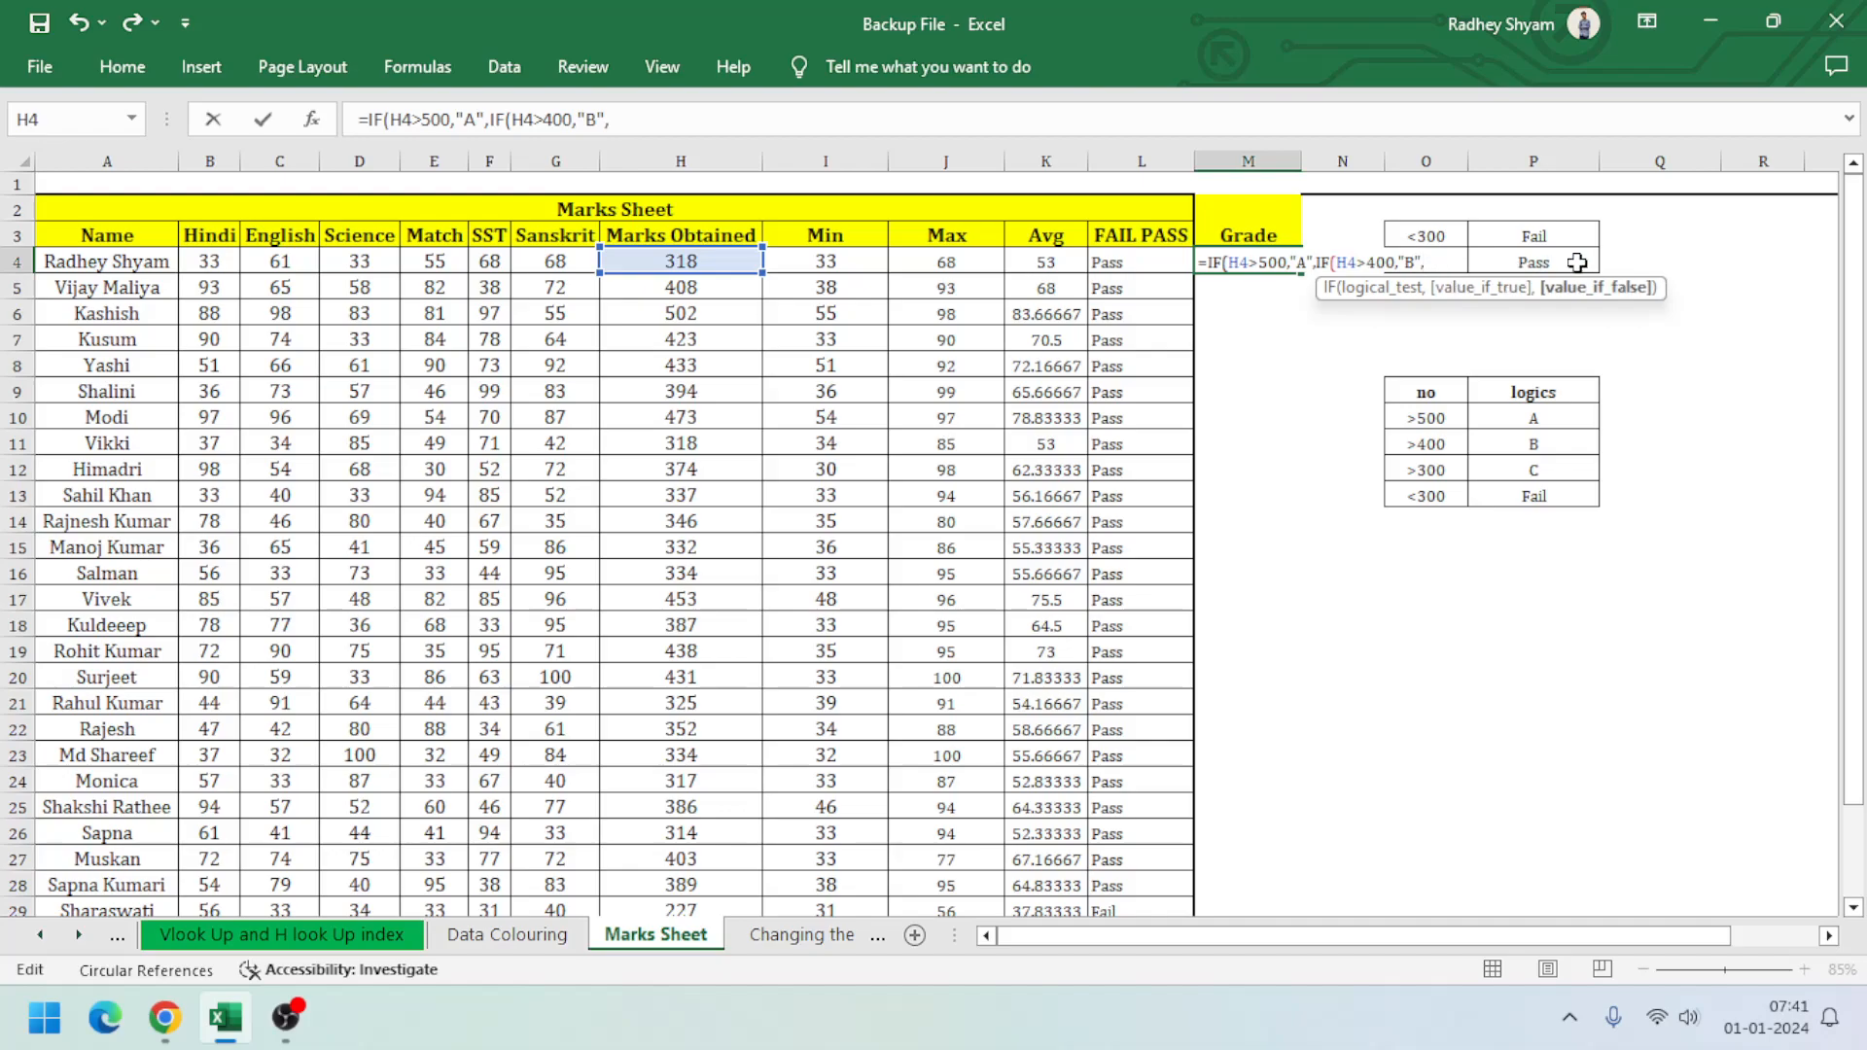
pyautogui.write('IF(')
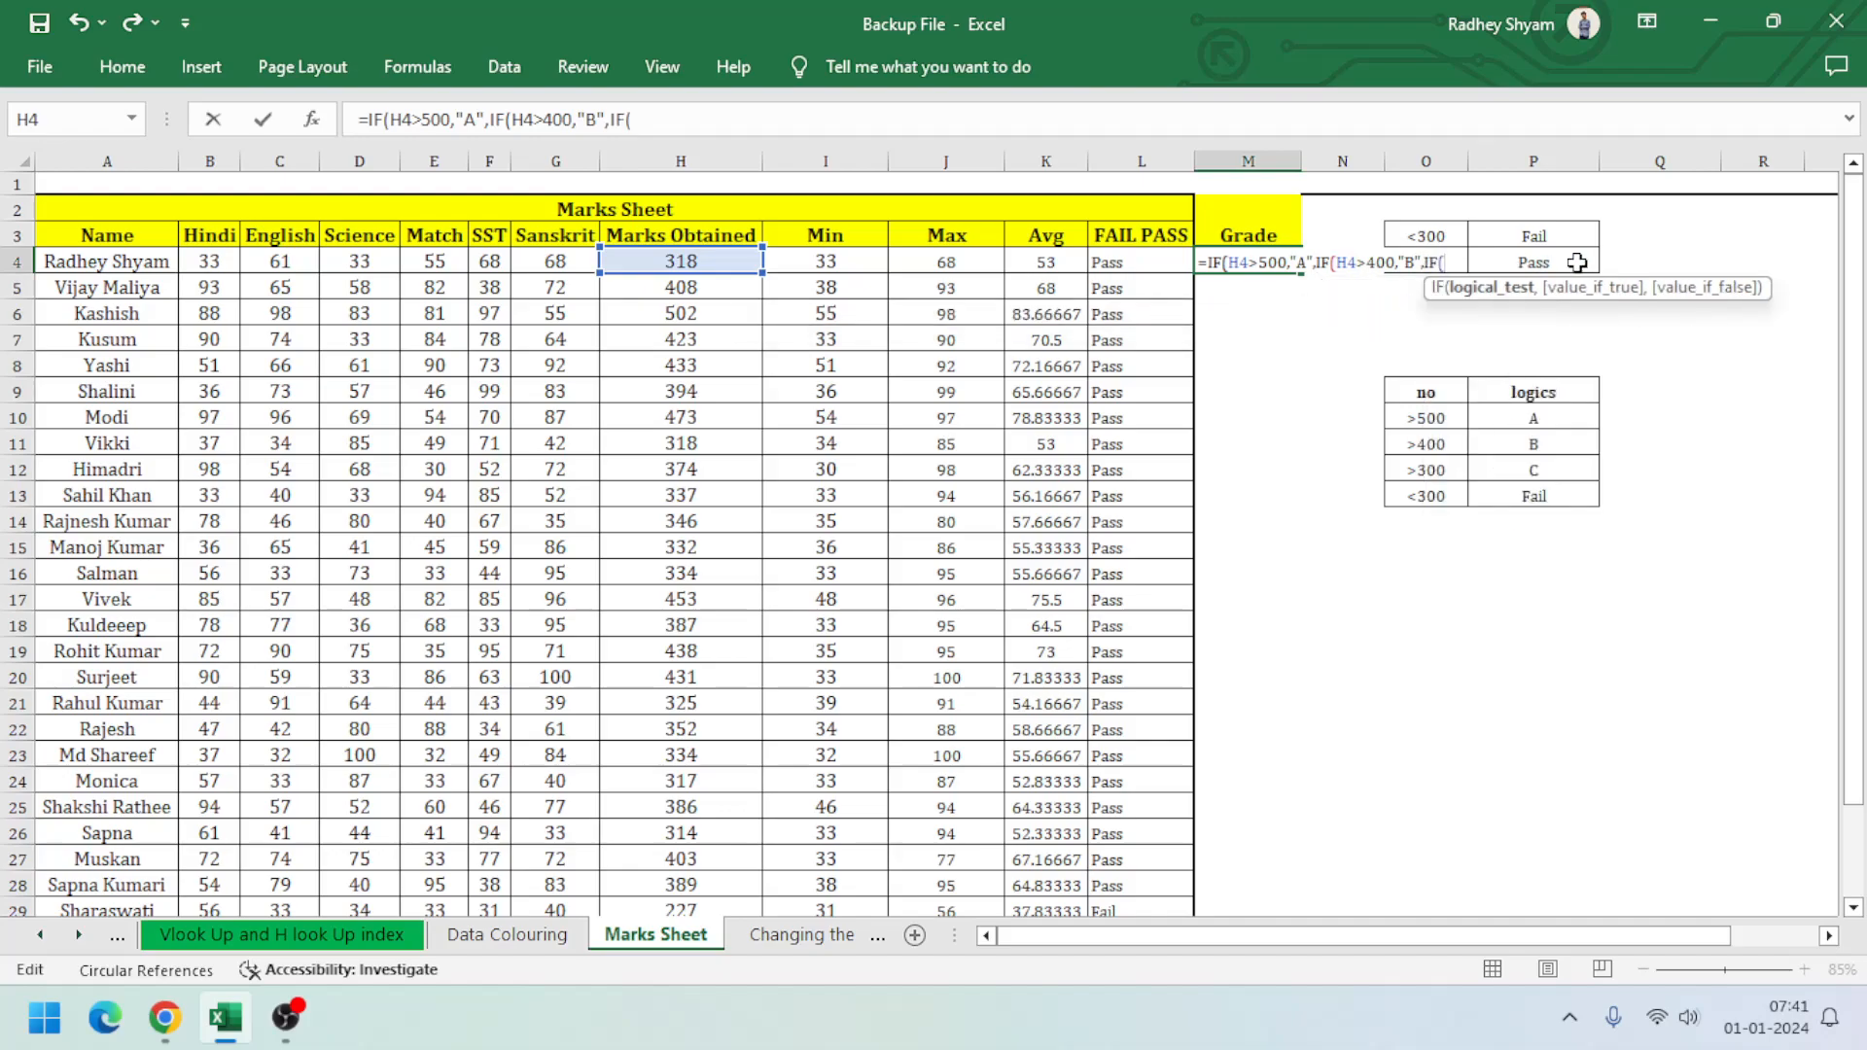
pyautogui.press('F3')
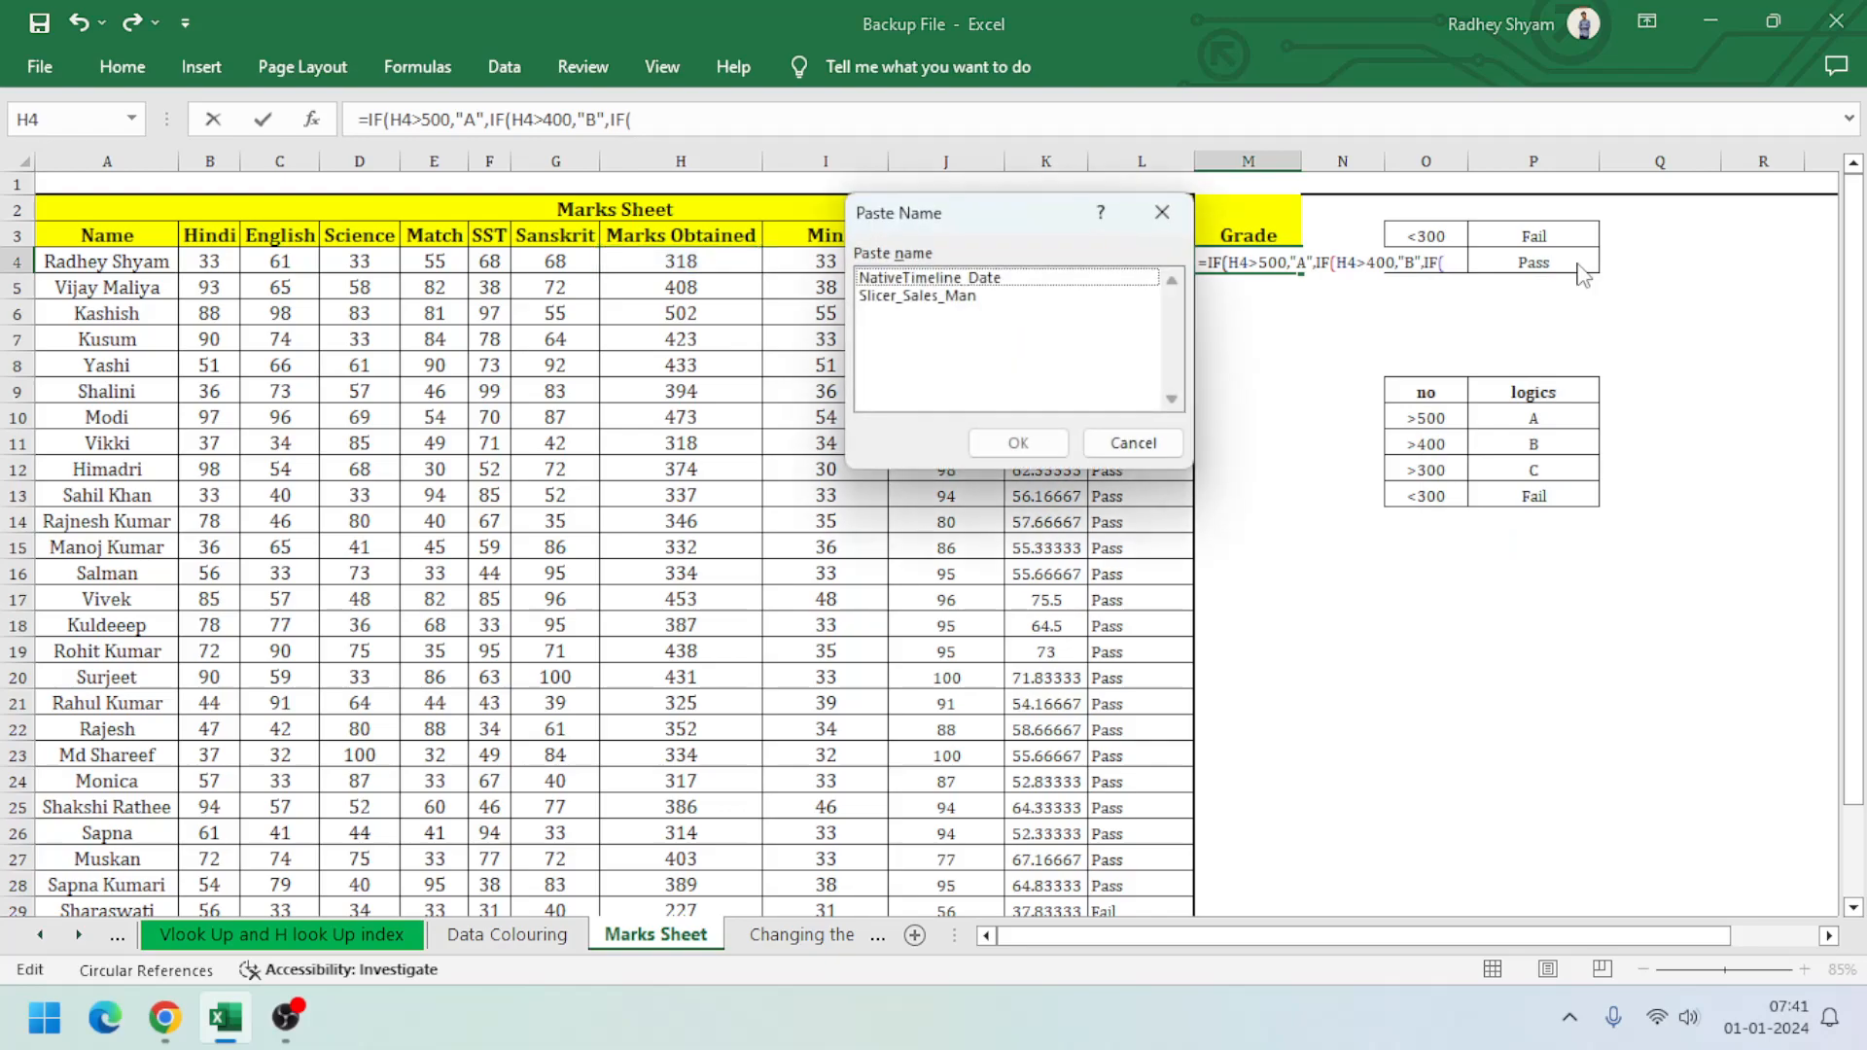
pyautogui.press('Escape')
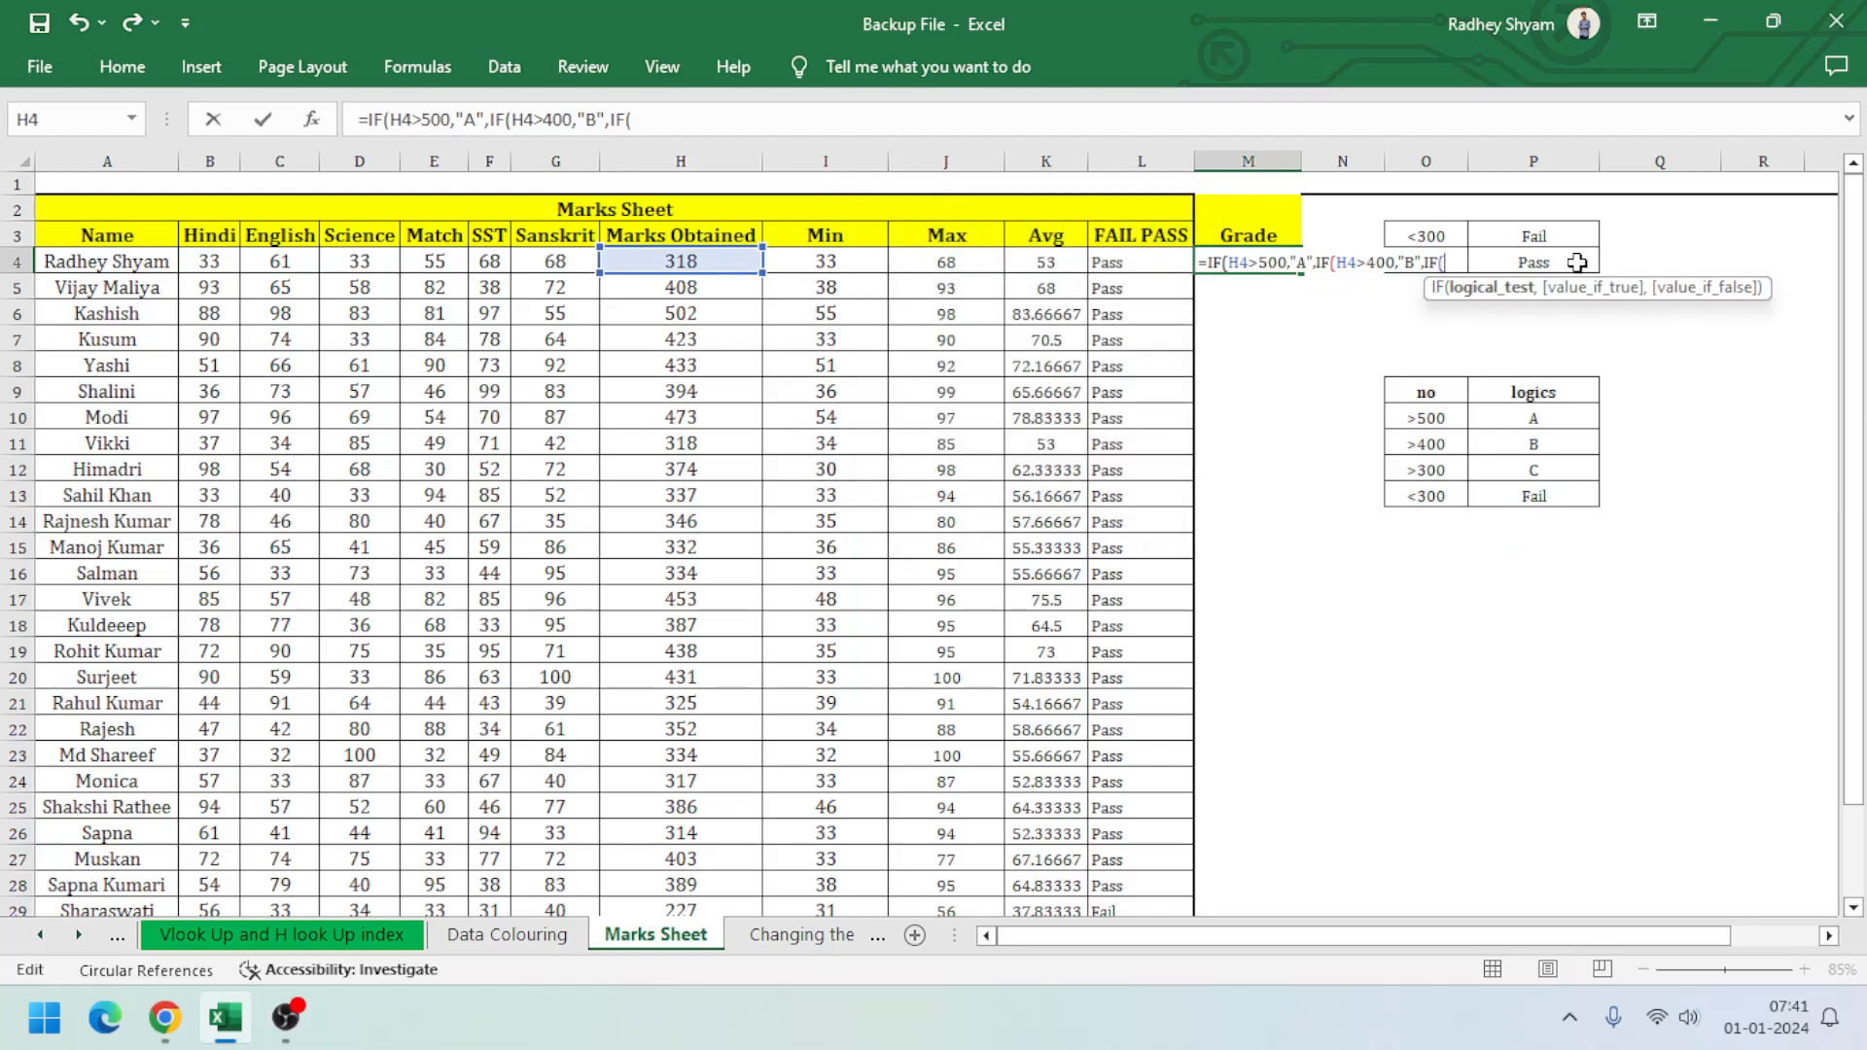
pyautogui.press('F3')
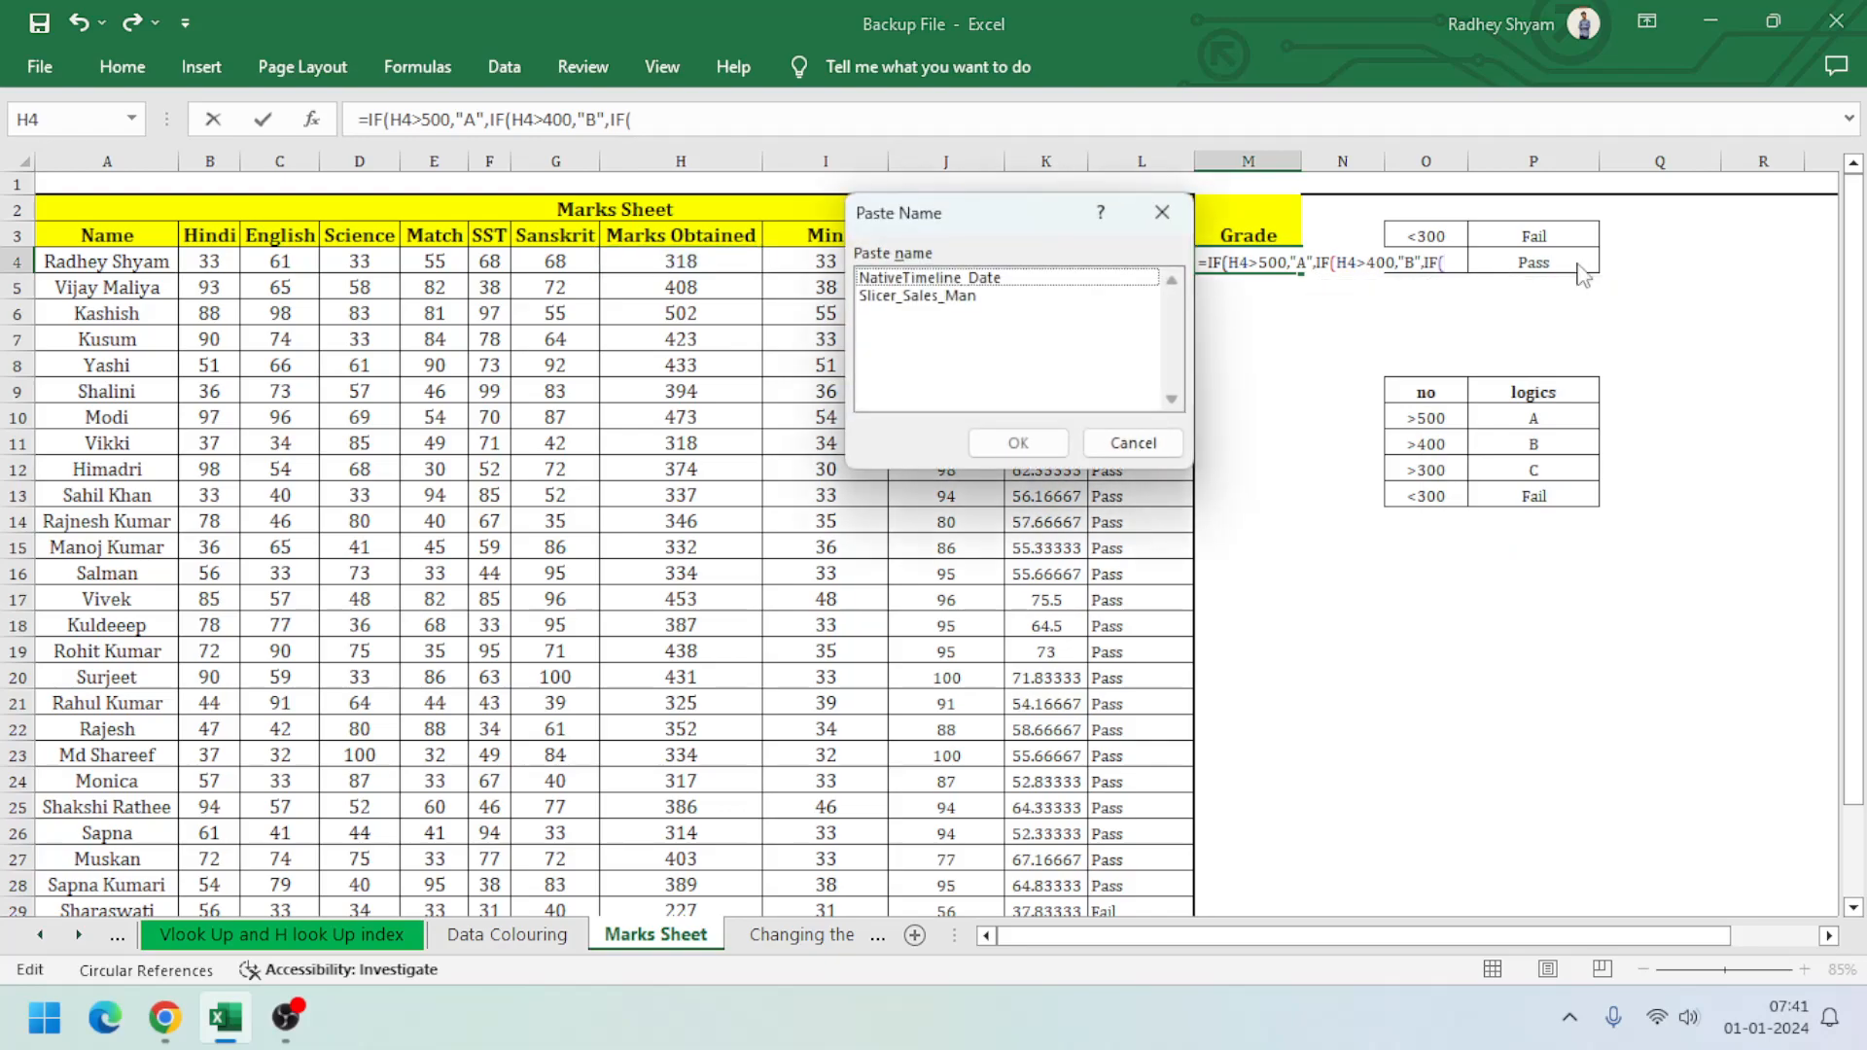
pyautogui.press('Escape')
# Give the third nested IF the test H4>300 and the value "C" if true
pyautogui.press('Left')
pyautogui.press('Left')
pyautogui.press('Left')
pyautogui.press('Left')
pyautogui.press('Left')
pyautogui.press('Left')
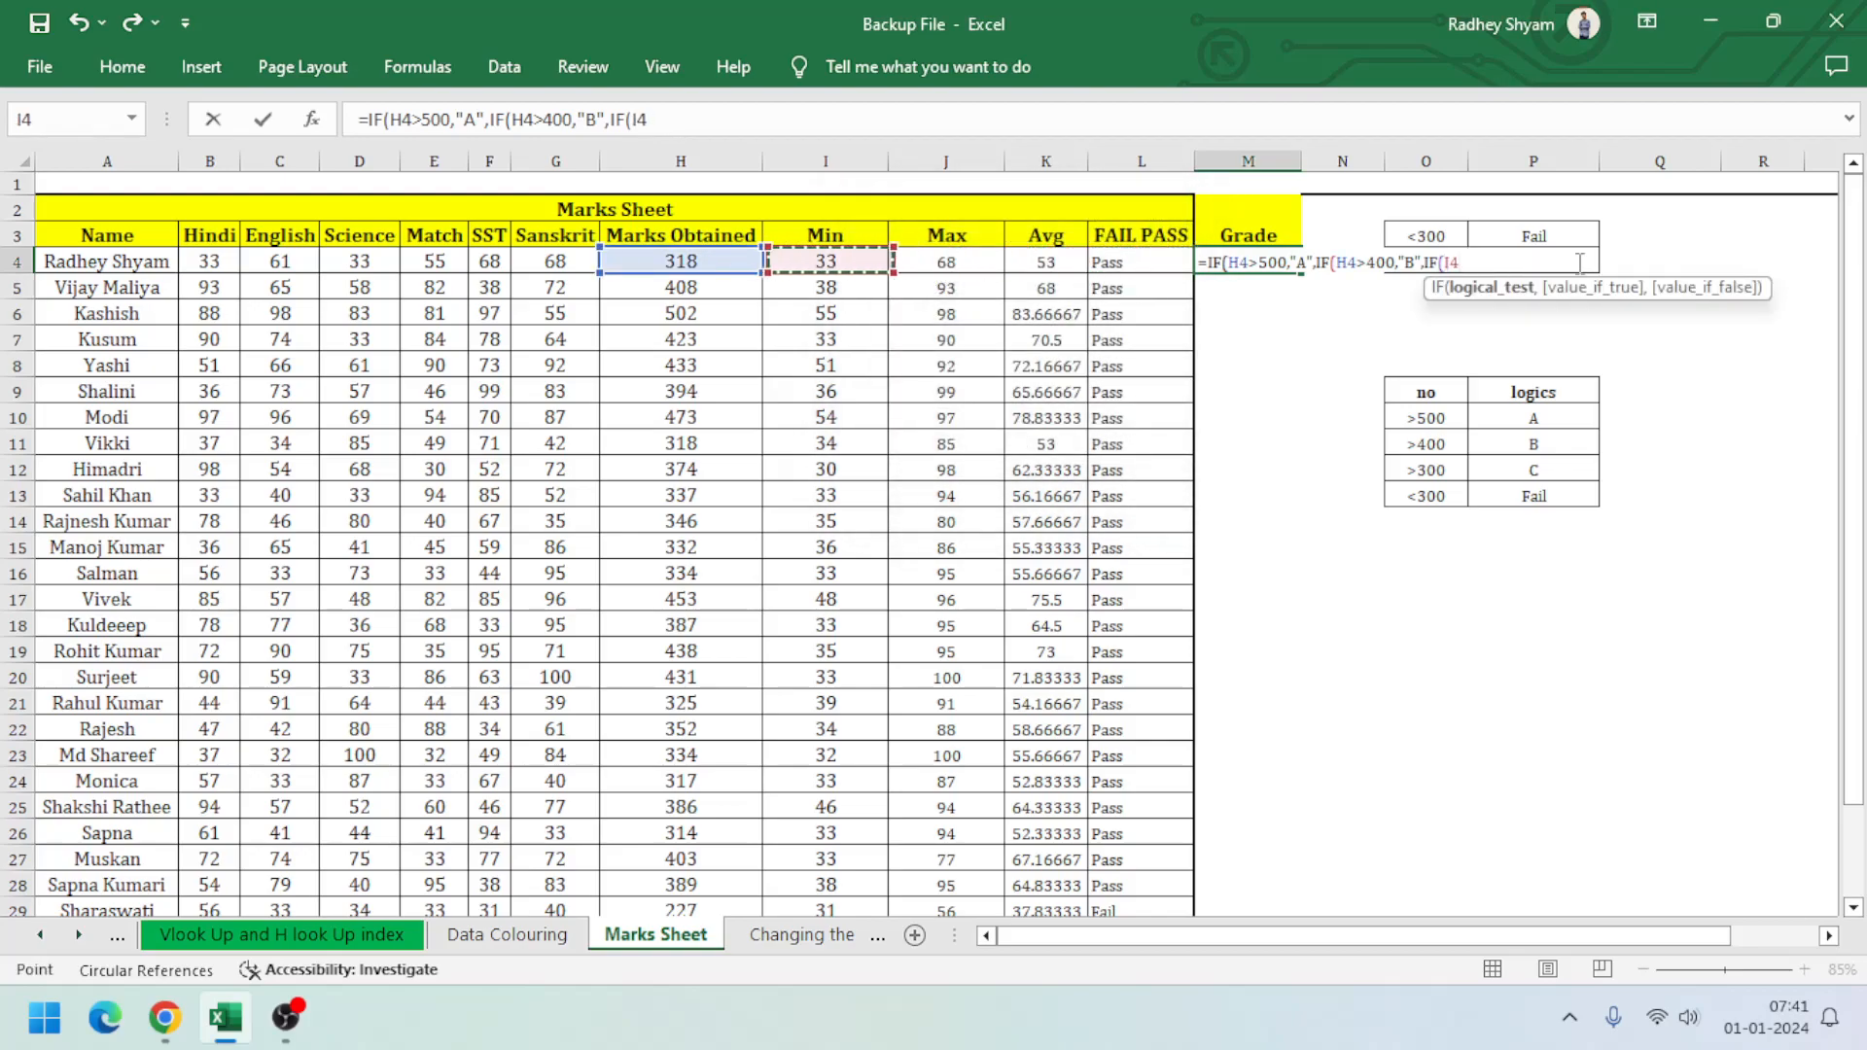
pyautogui.press('Right')
pyautogui.write('>')
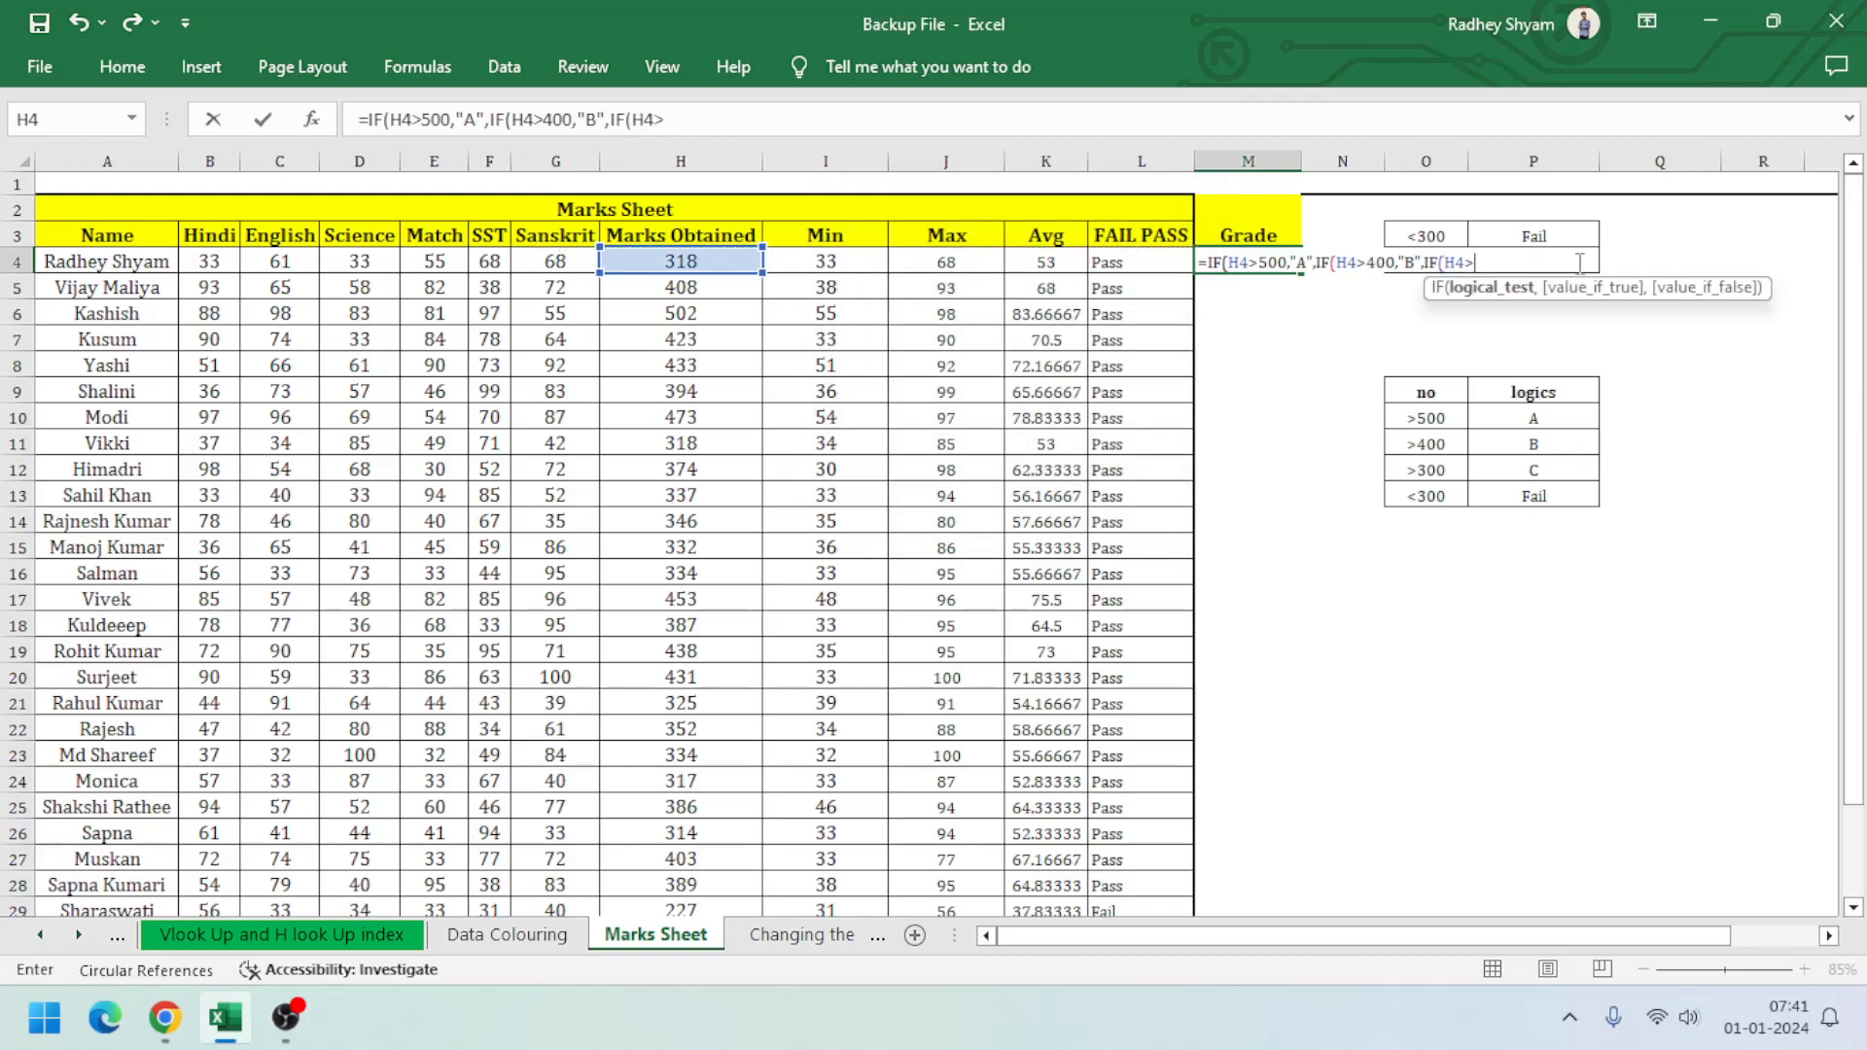
pyautogui.write('300,')
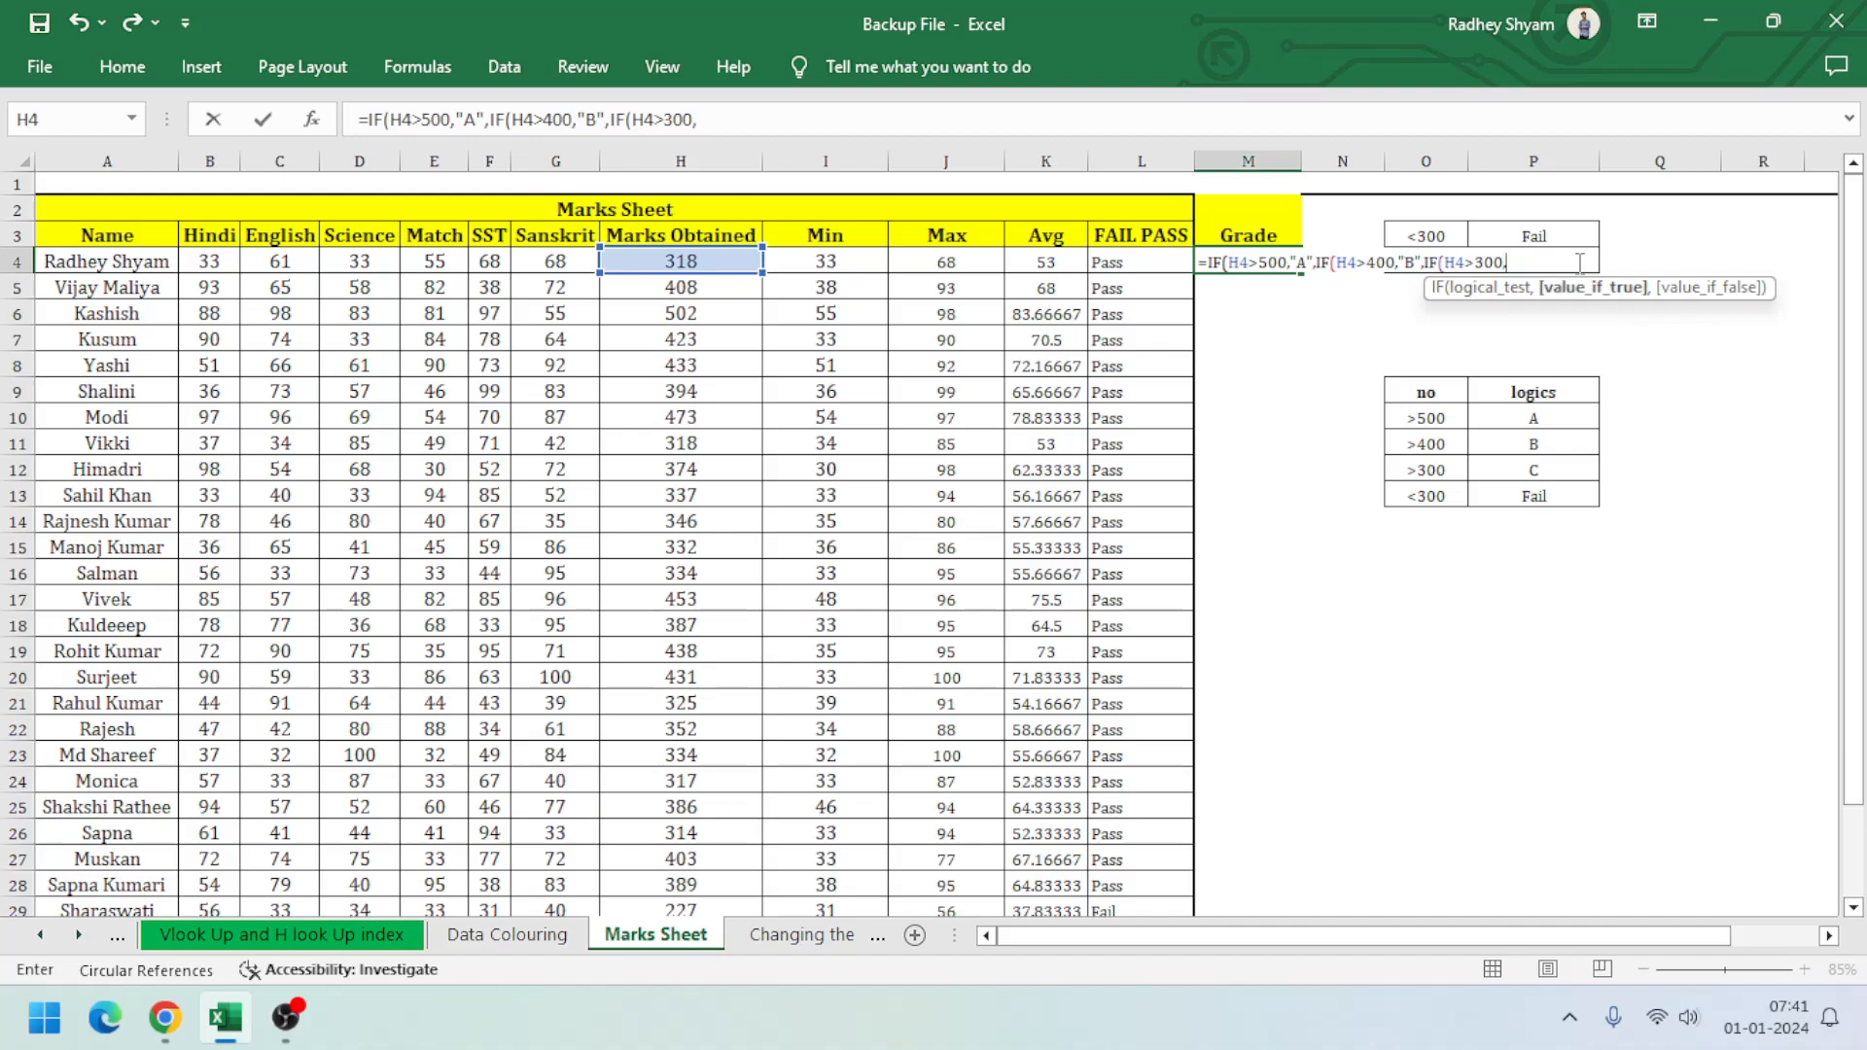
pyautogui.write('"C",')
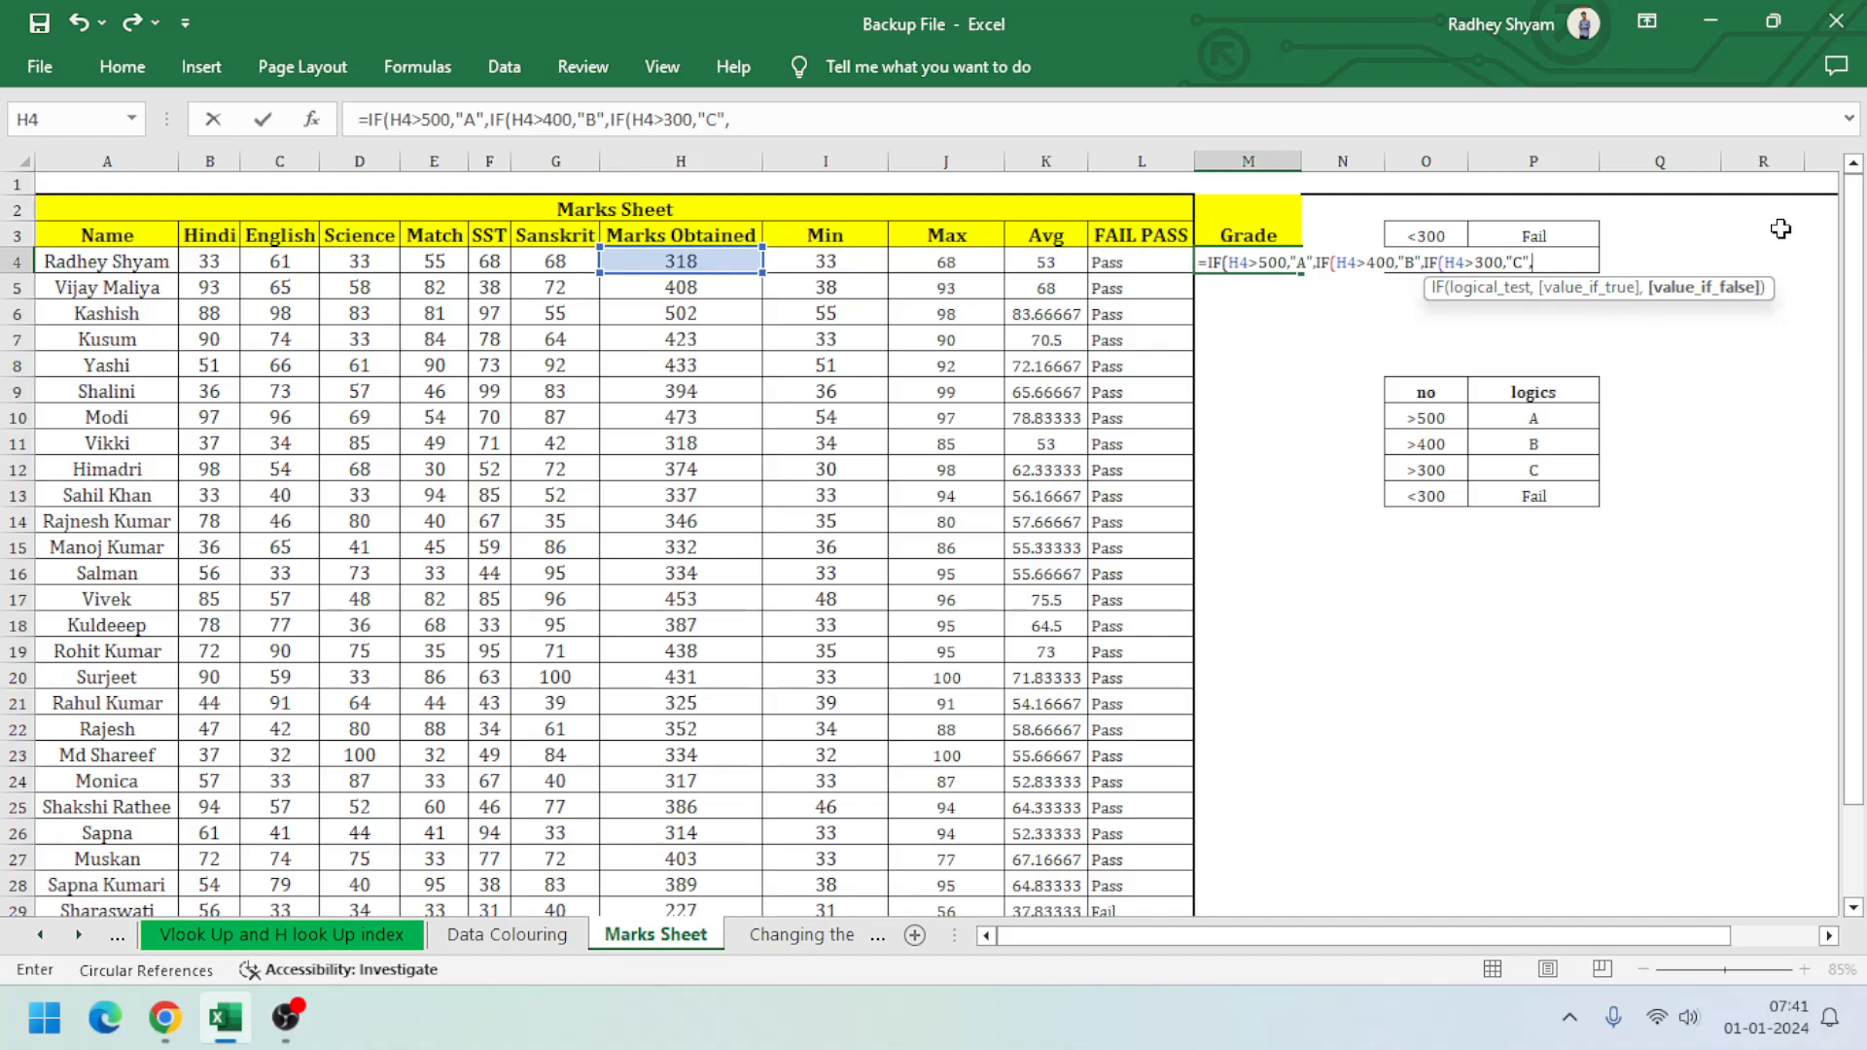
# Set "Fail" as the final value-if-false and complete the M4 formula, accepting the correction of its closing parentheses
pyautogui.write('Fail")')
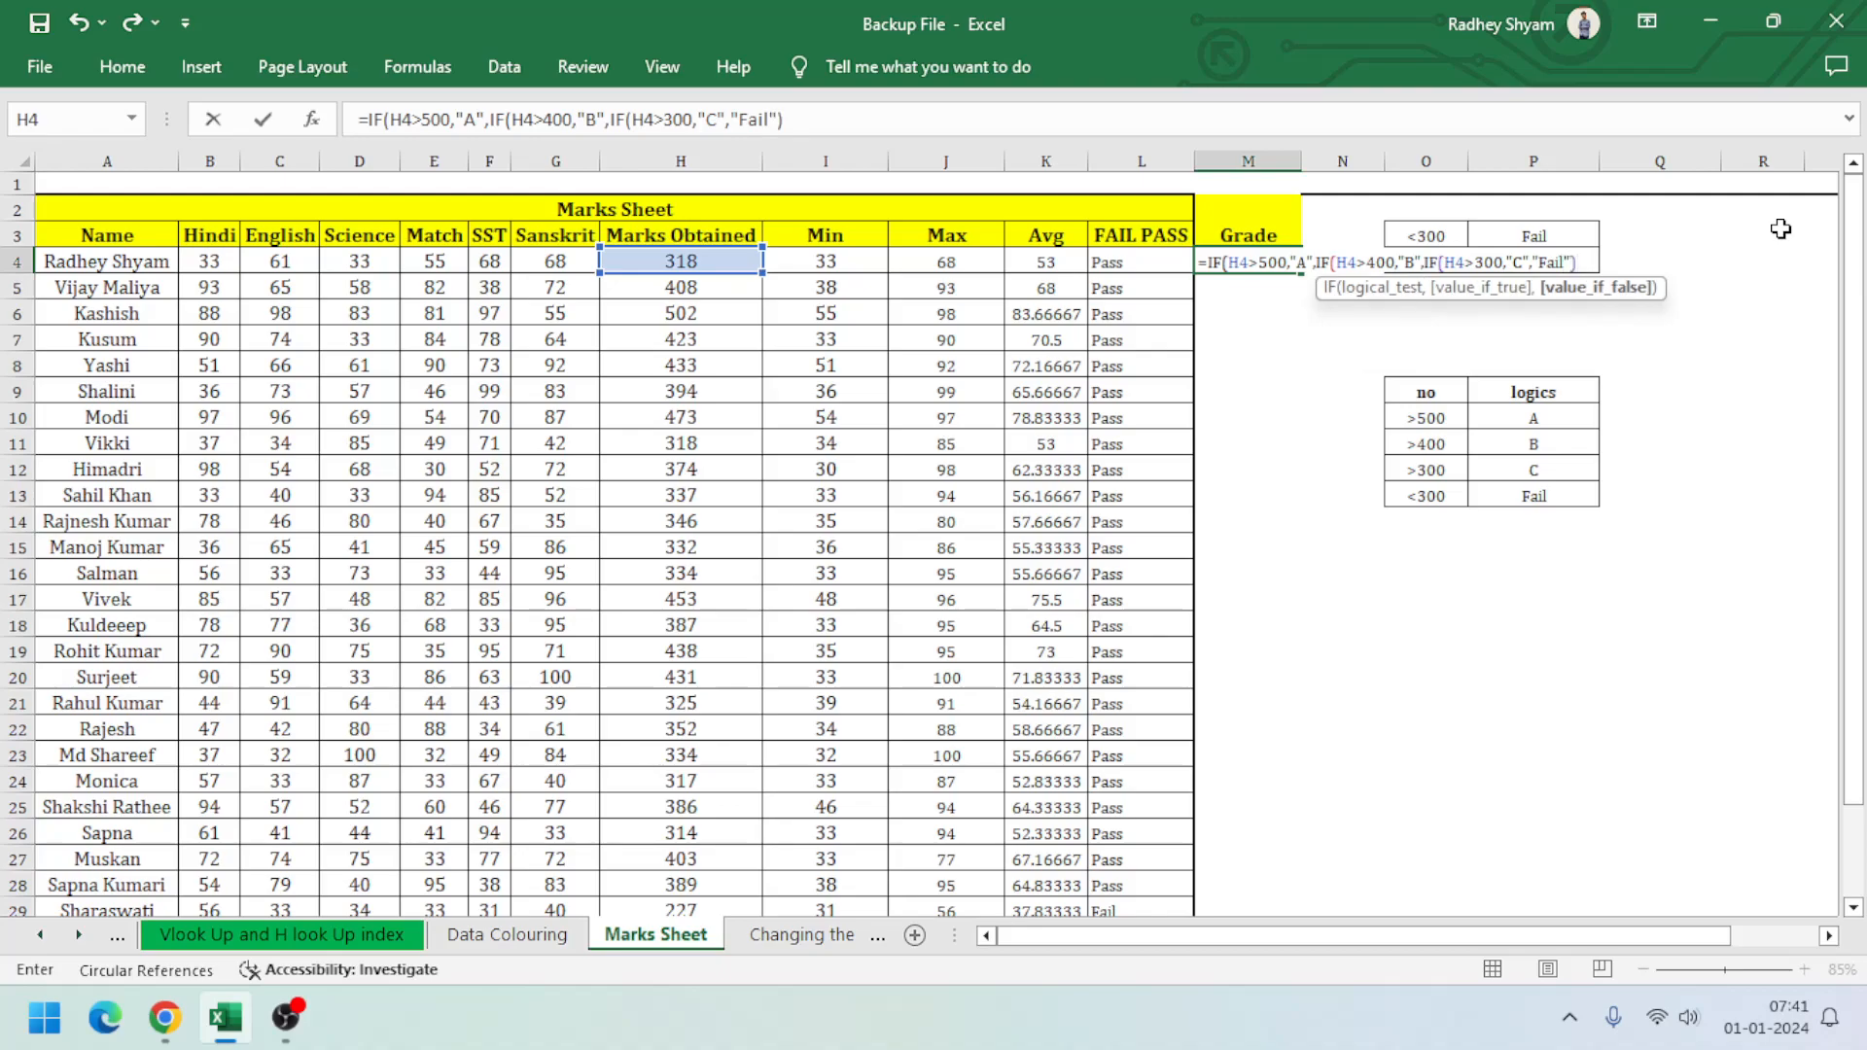
pyautogui.press('Return')
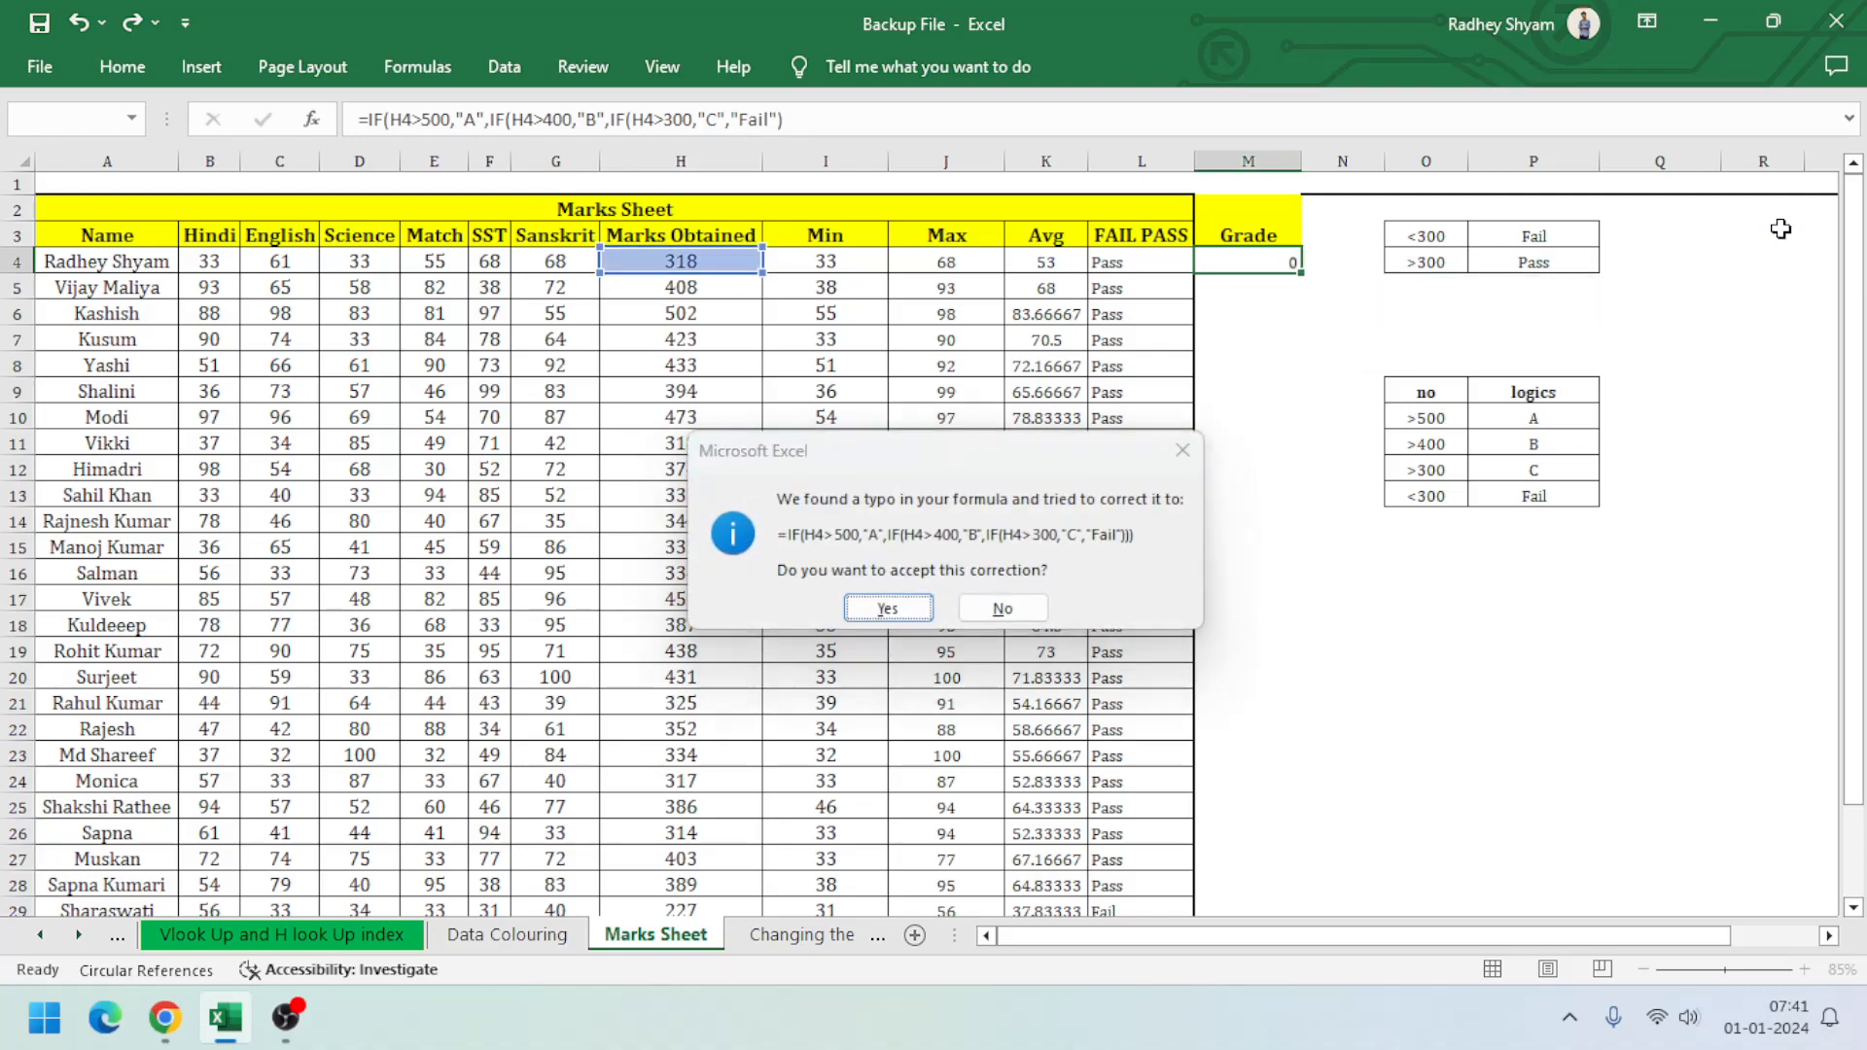
pyautogui.press('Return')
pyautogui.click(1236, 259)
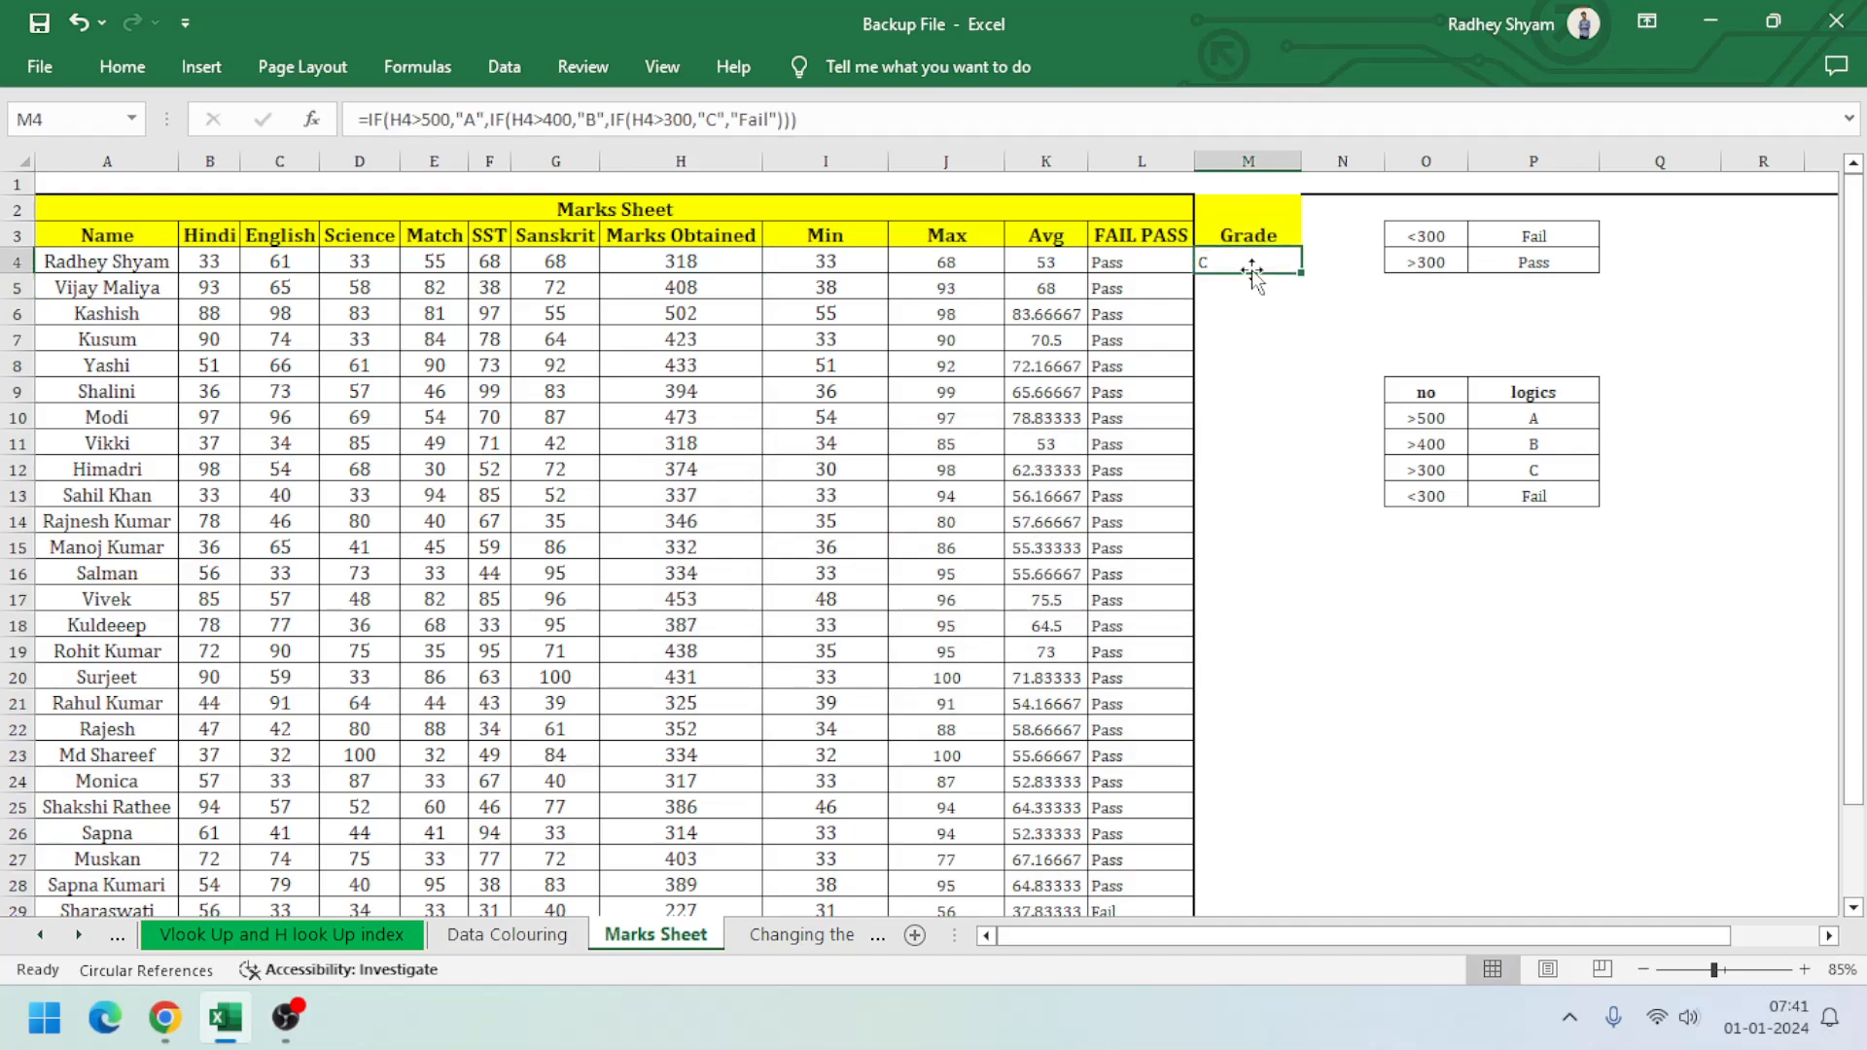
pyautogui.click(818, 123)
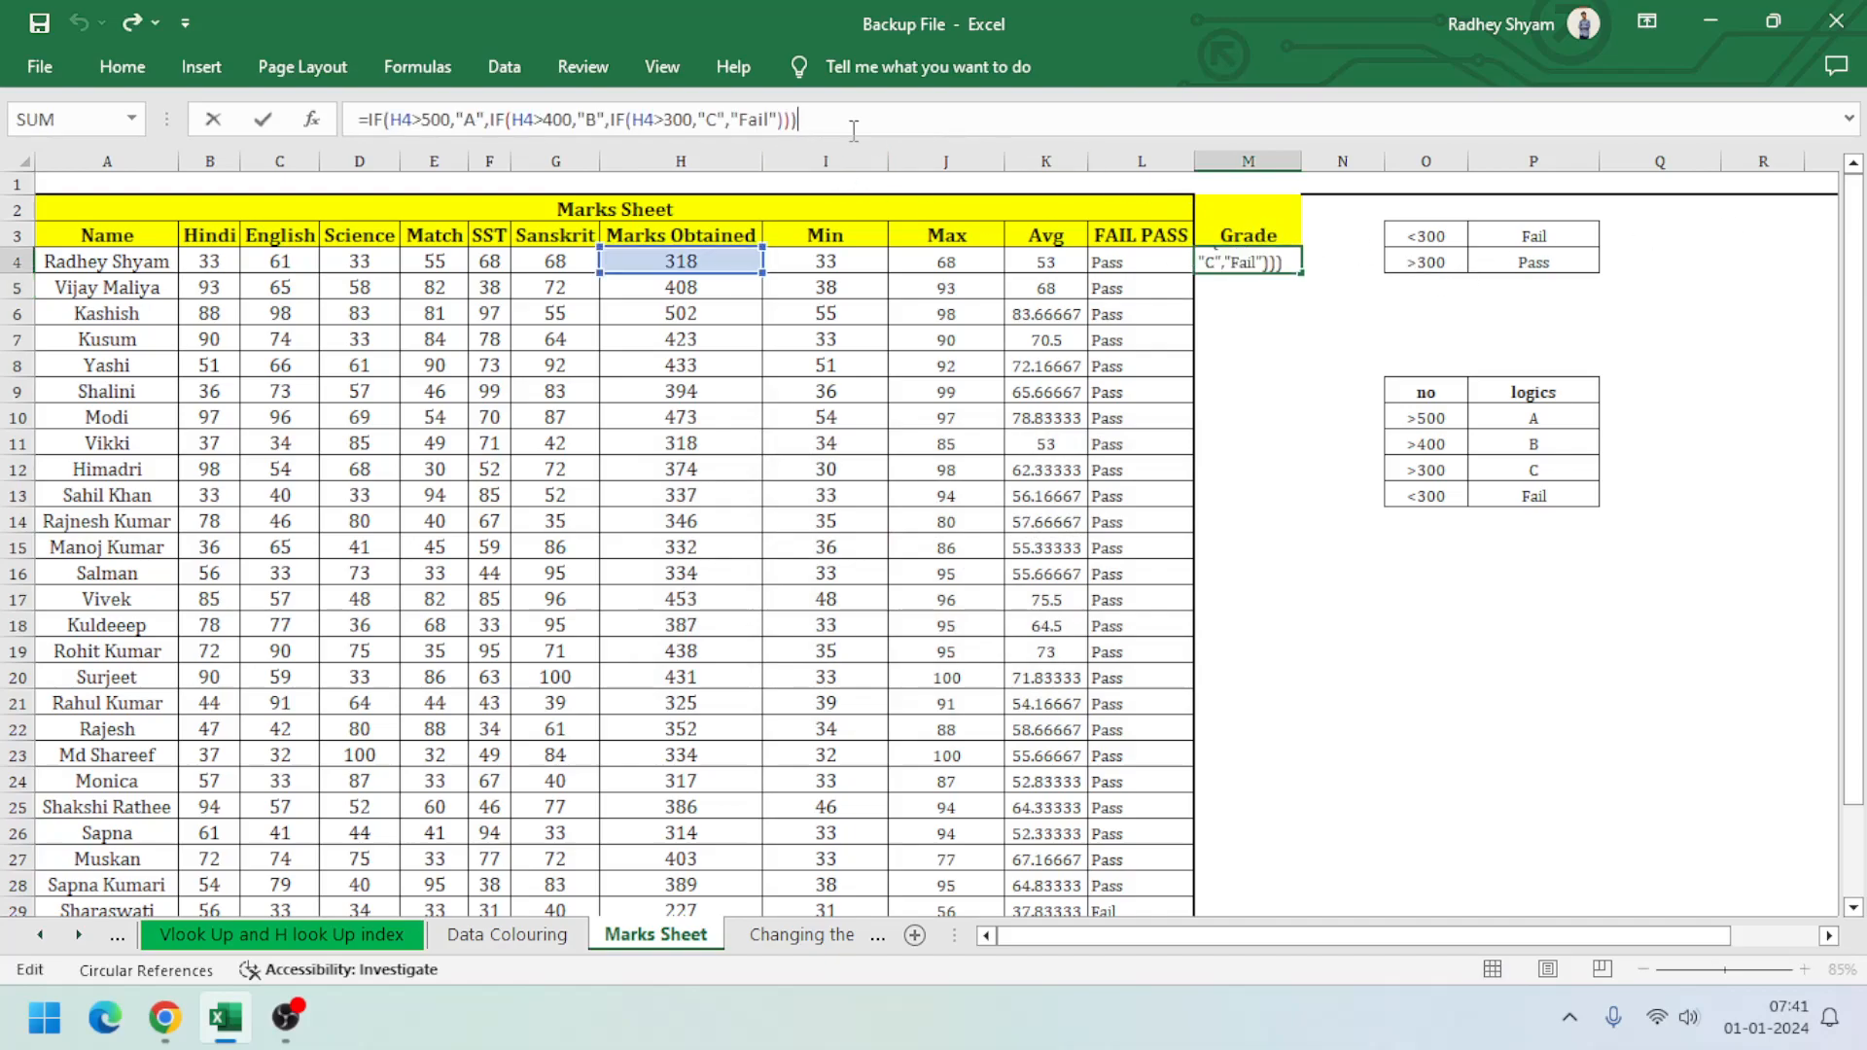
pyautogui.press('Escape')
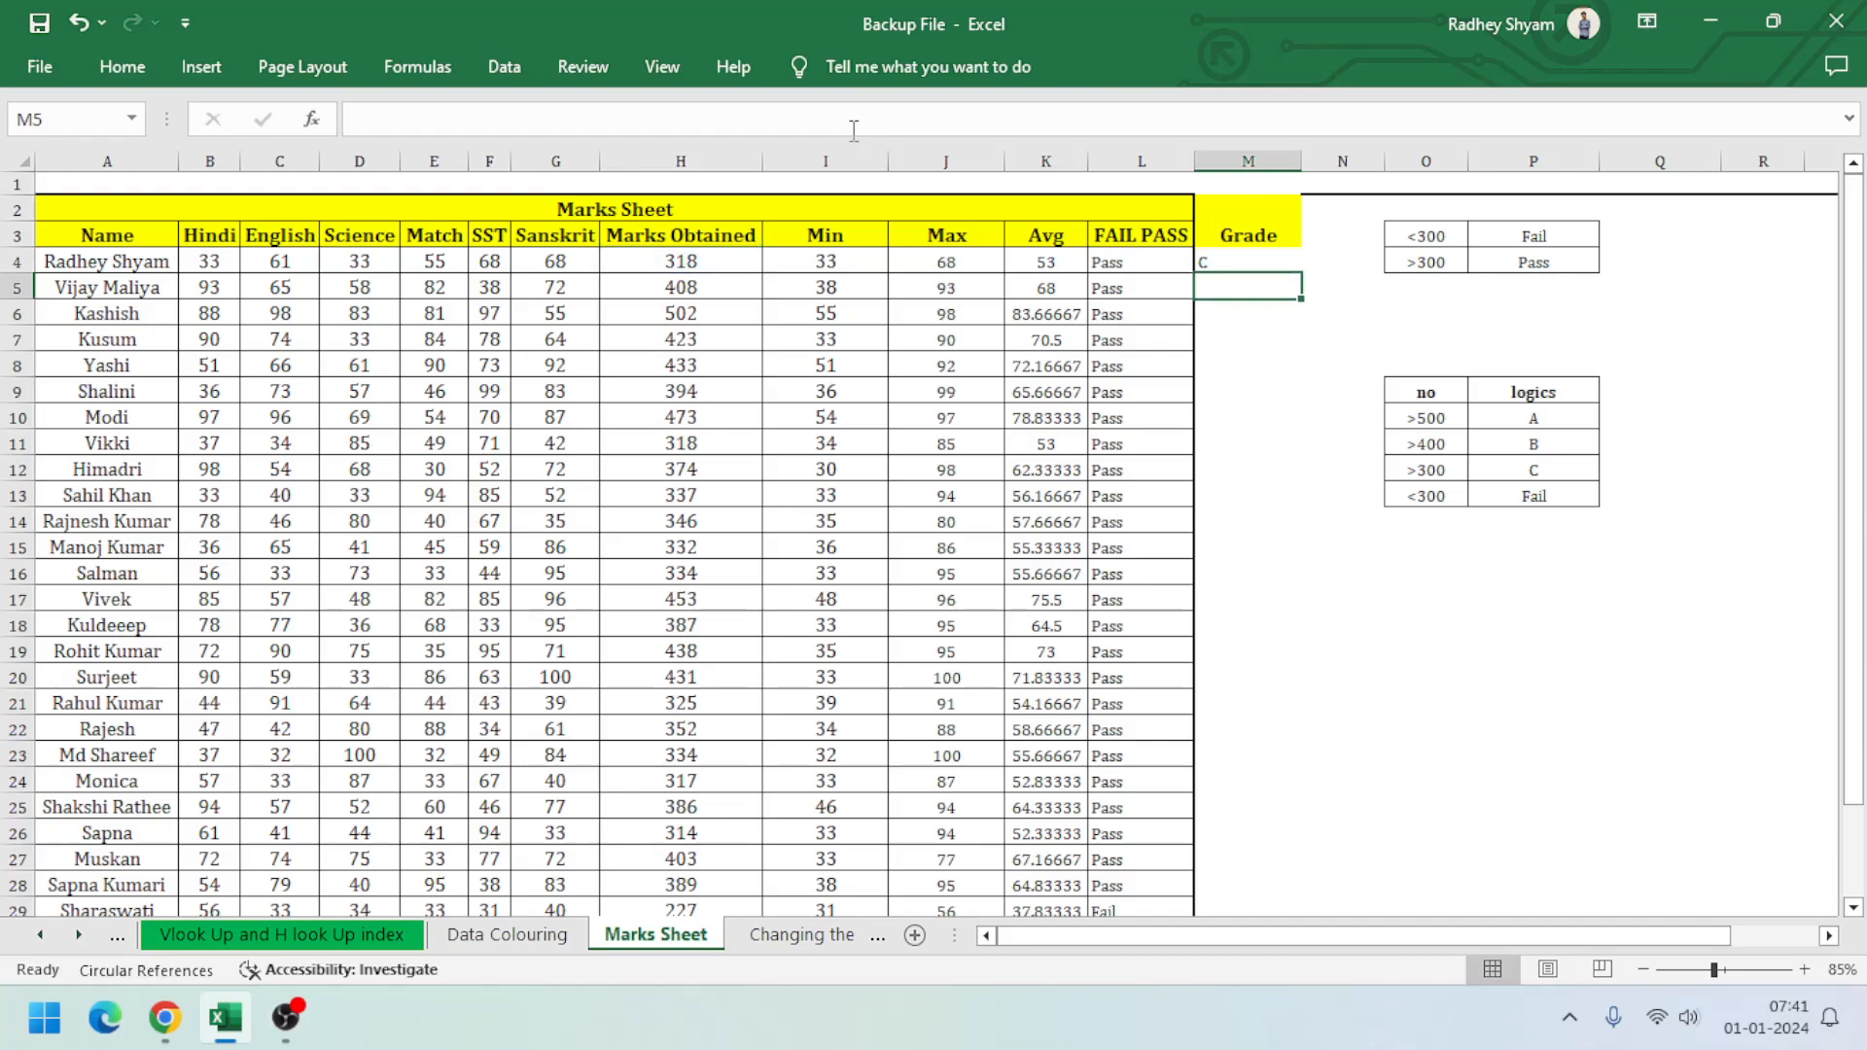
# Fill the M4 grade formula down the Grade column for the remaining student rows
pyautogui.moveTo(1301, 273); pyautogui.dragTo(1272, 892)
pyautogui.scroll(2, 1209, 526)
pyautogui.click(1236, 469)
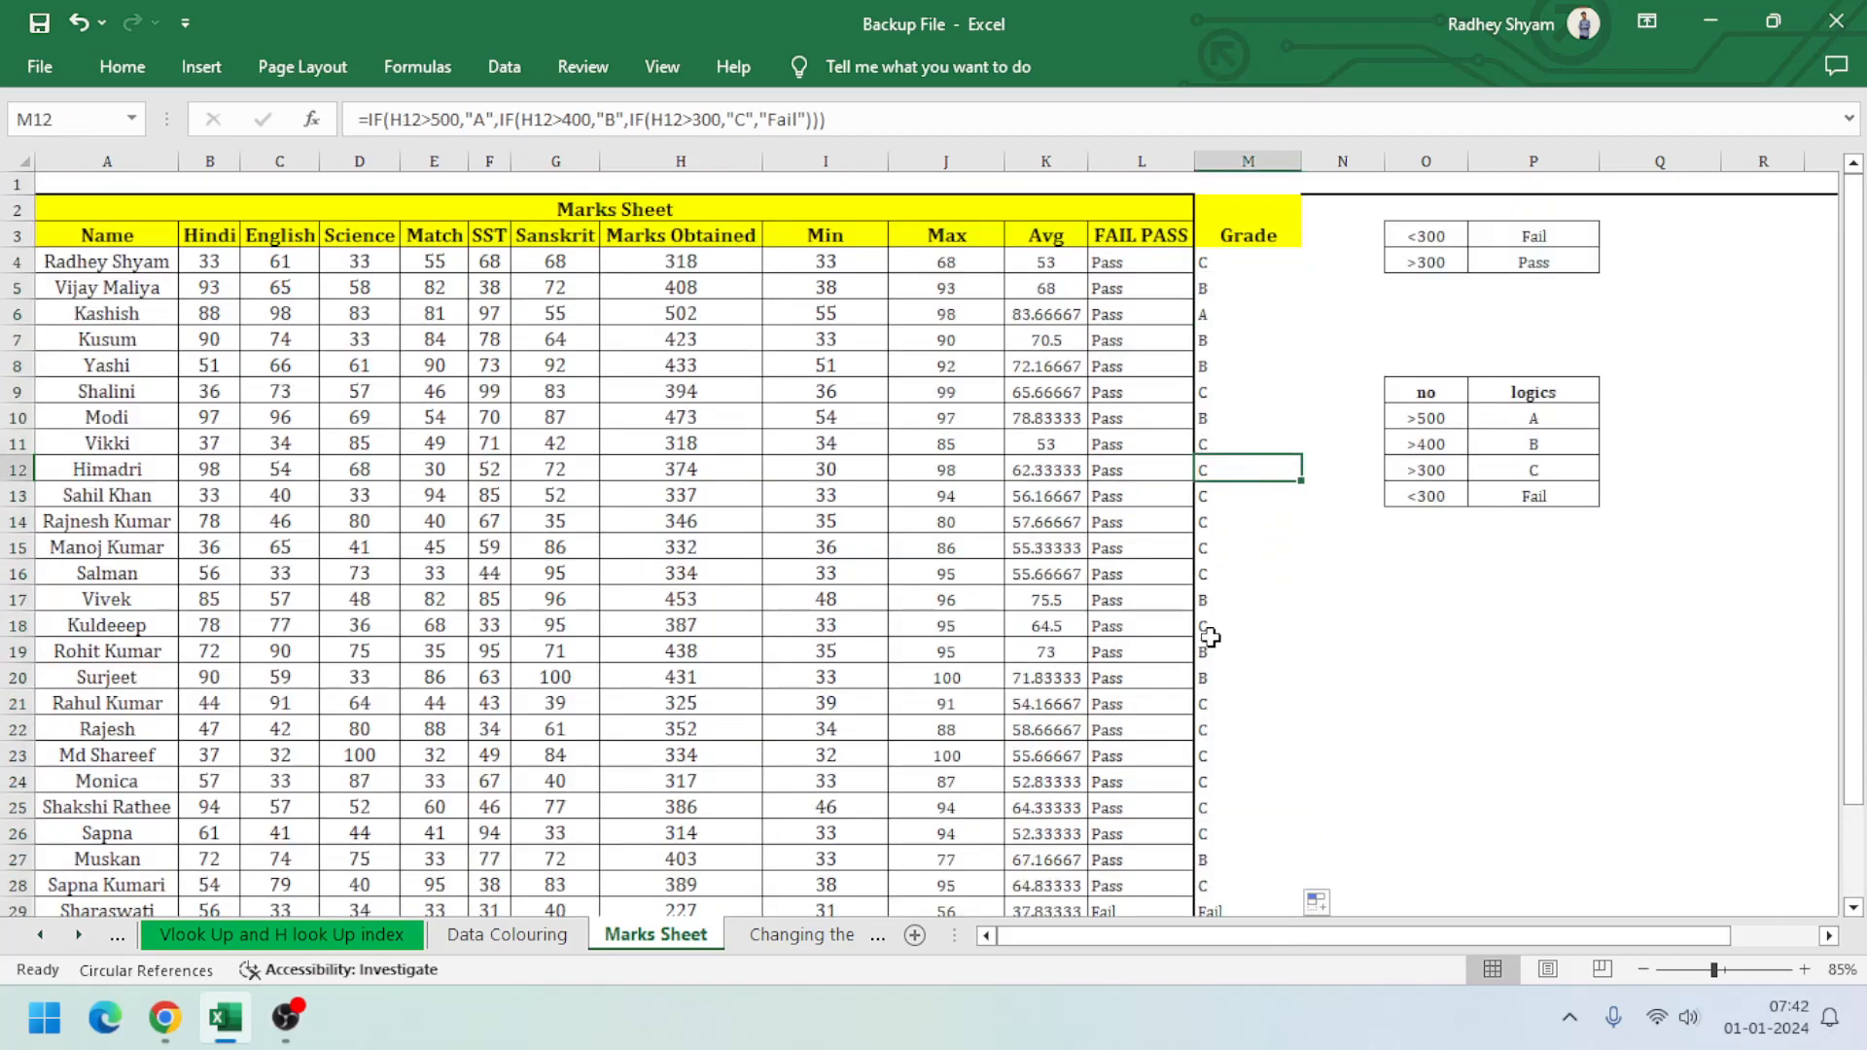
# Check the filled grades against the student marks, comparing row 6 and the formulas in L10 and M6
pyautogui.scroll(-2, 875, 574)
pyautogui.scroll(2, 1135, 542)
pyautogui.click(1238, 316)
pyautogui.moveTo(50, 313); pyautogui.dragTo(1160, 320)
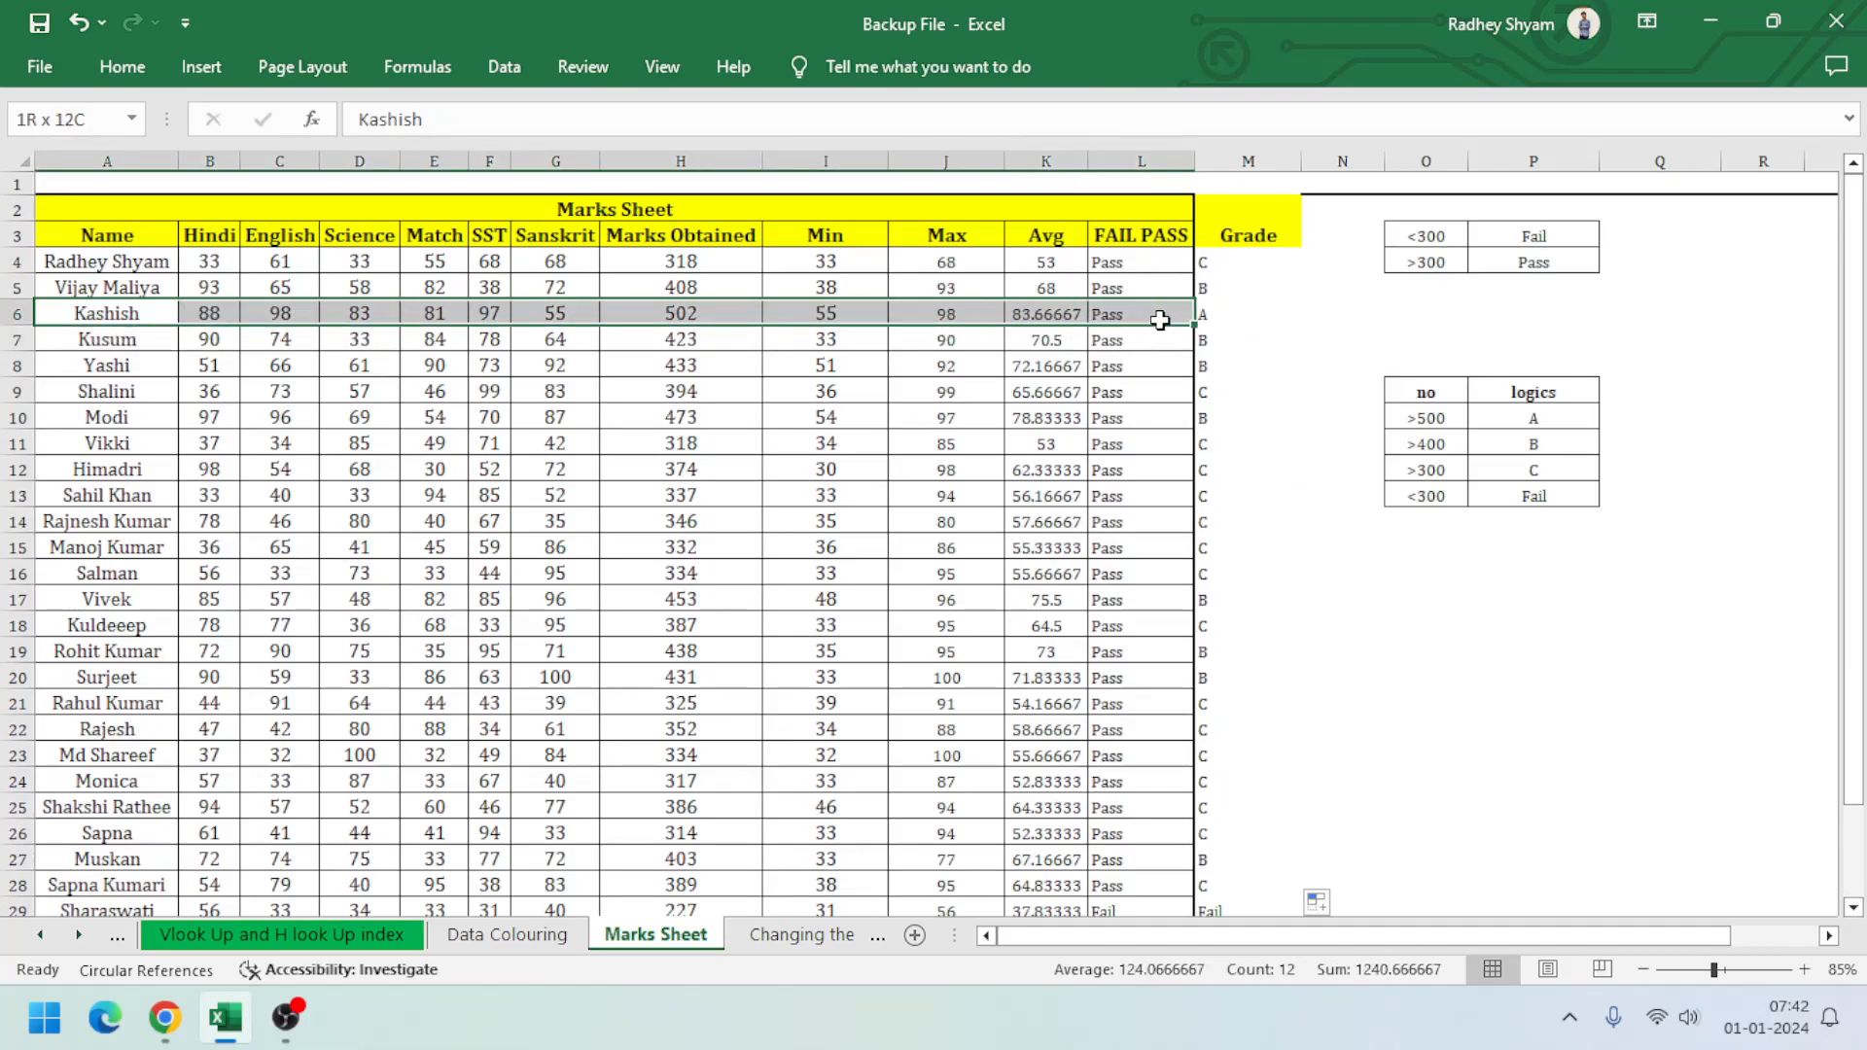
pyautogui.click(1162, 416)
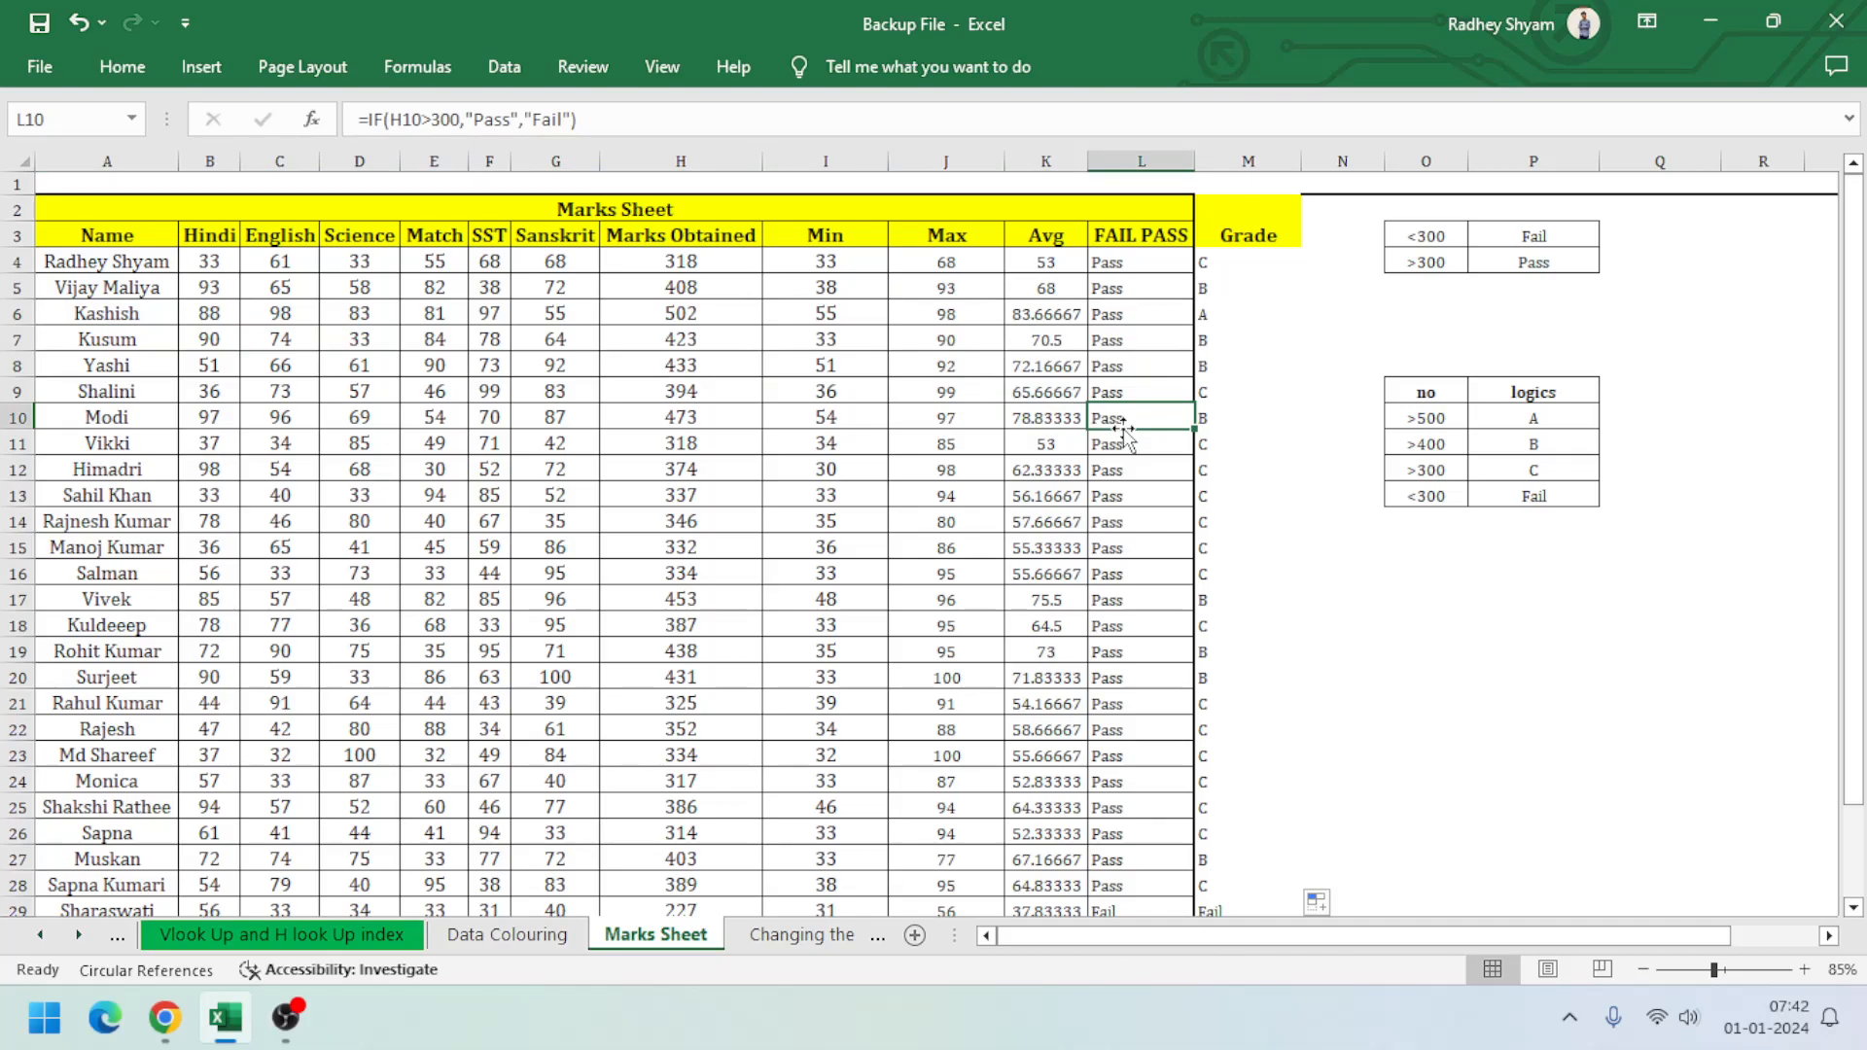
pyautogui.click(1262, 305)
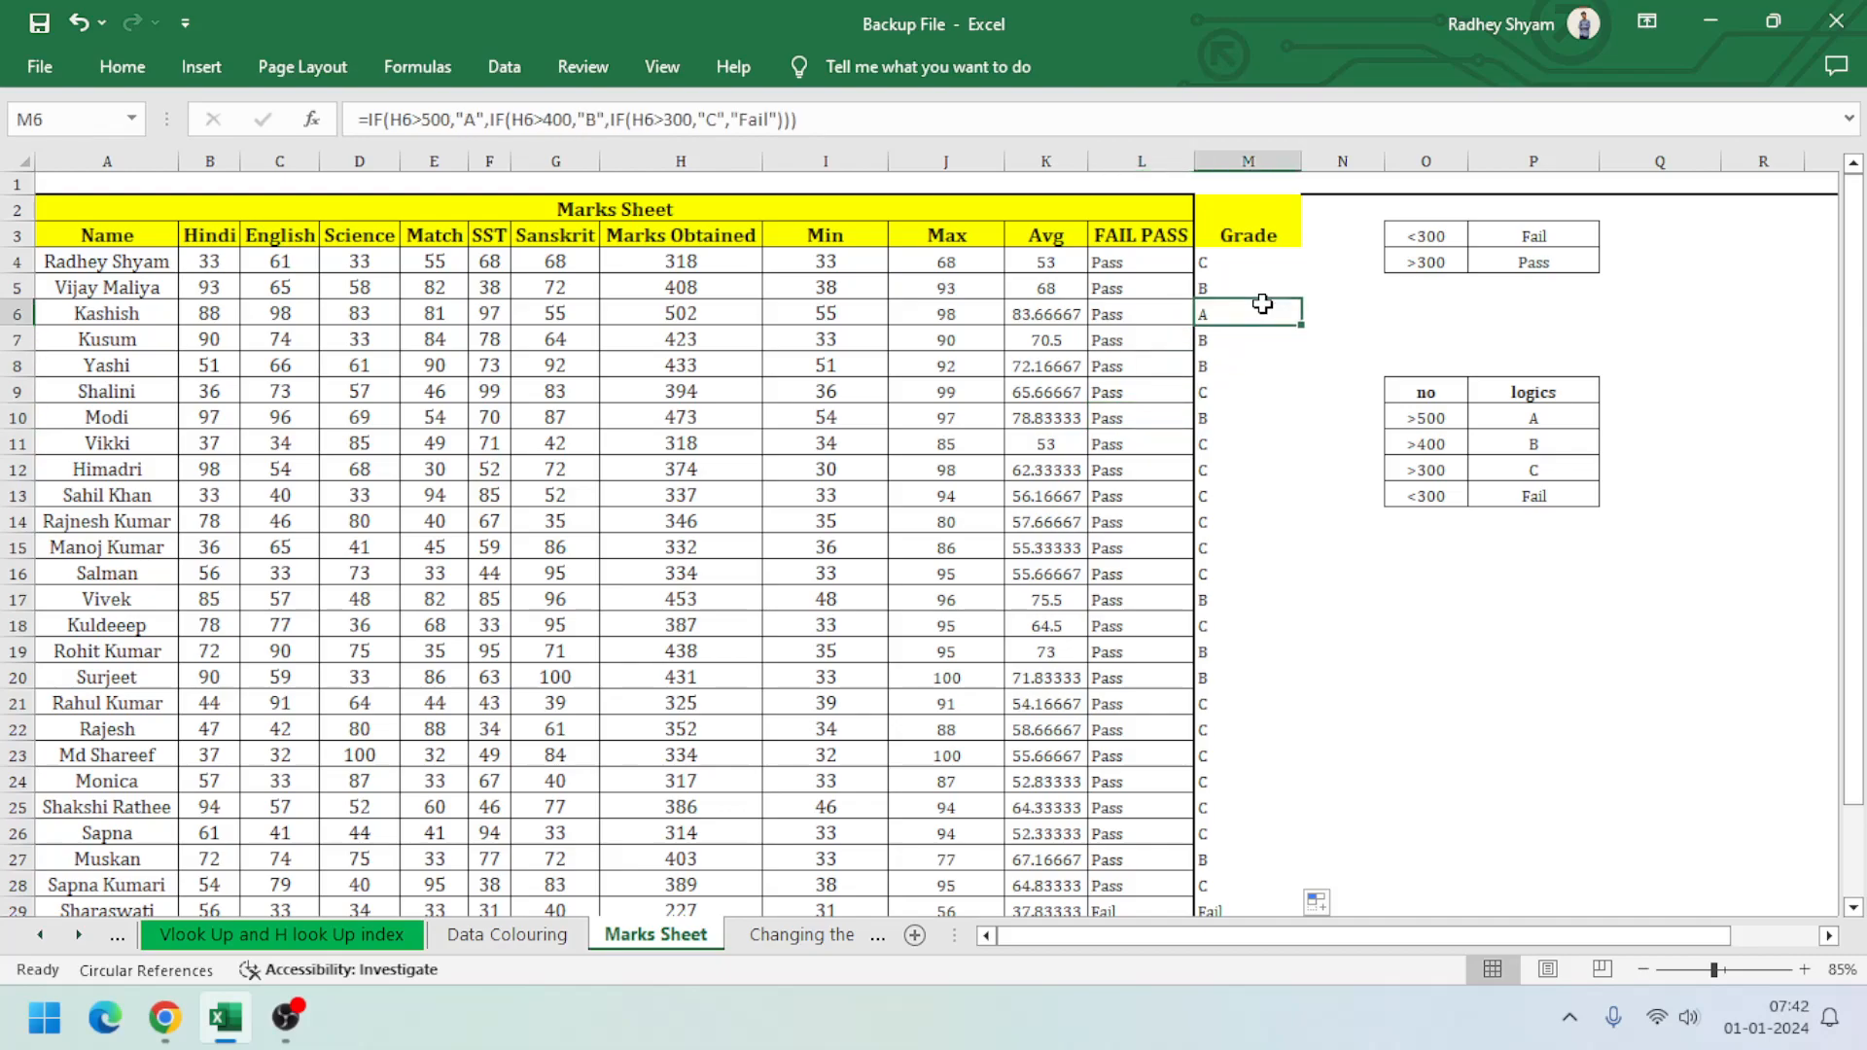